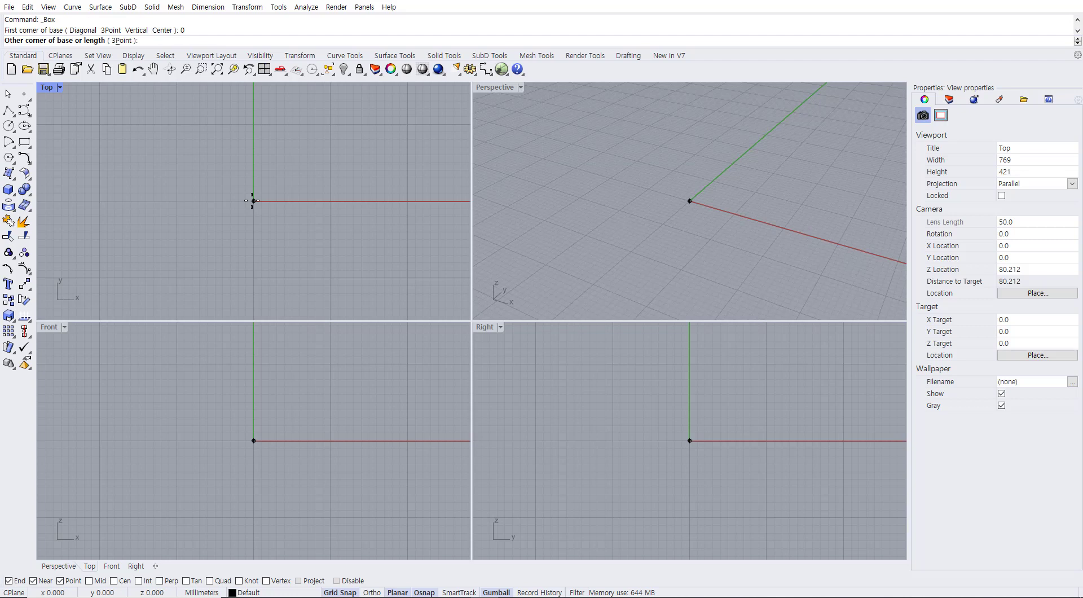
# Create a 10 × 10 × 10 mm box with one base corner at the origin.
pyautogui.click(330, 125)
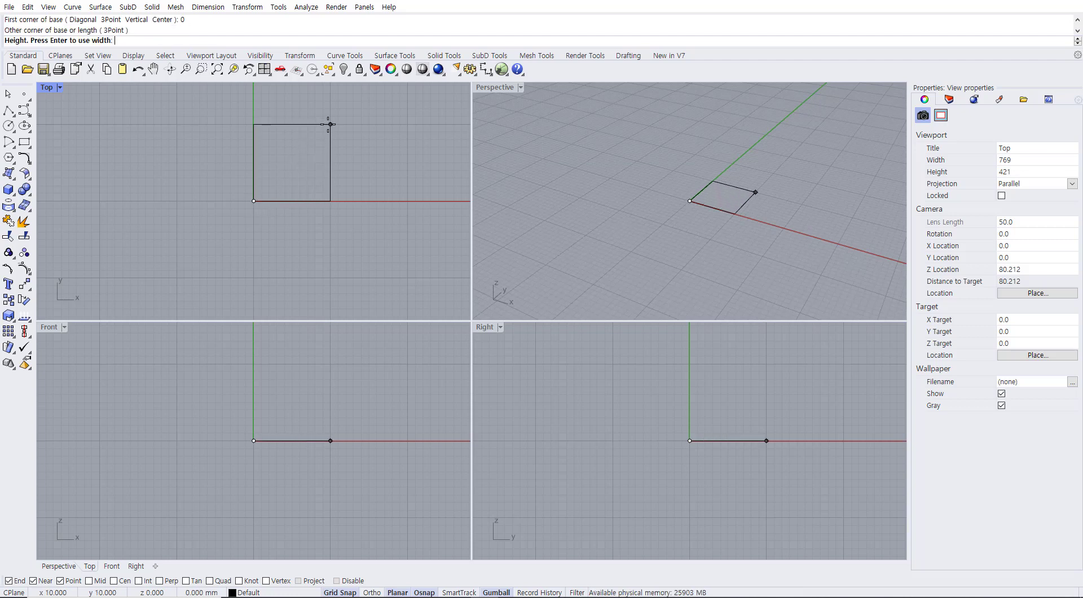
pyautogui.click(330, 364)
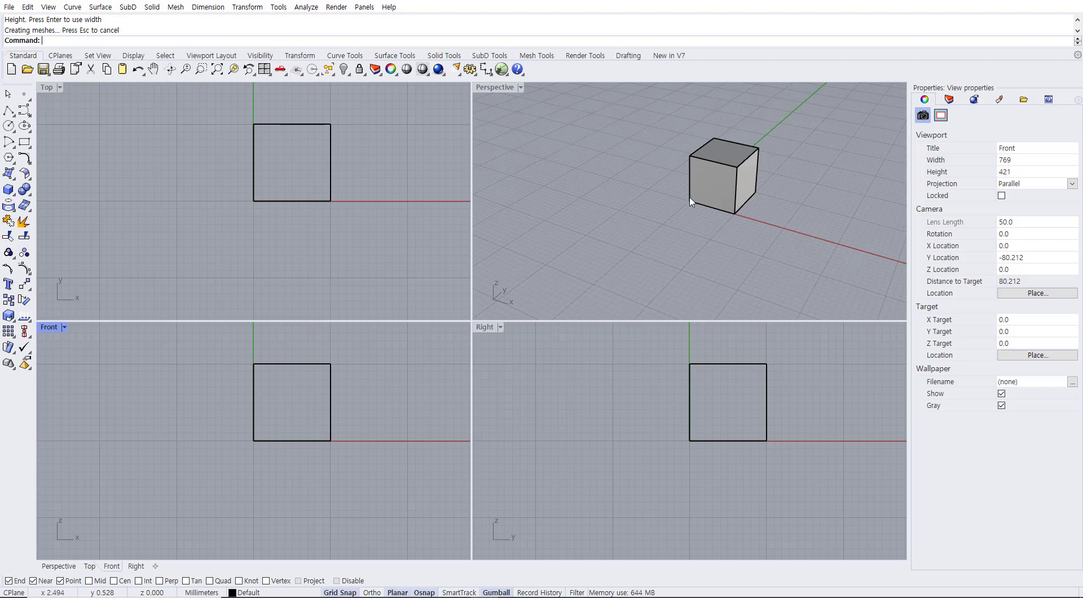
# Dimension the cube's front bottom edge and its adjacent side bottom edge on the ground plane in the Perspective view.
pyautogui.click(489, 74)
pyautogui.click(487, 90)
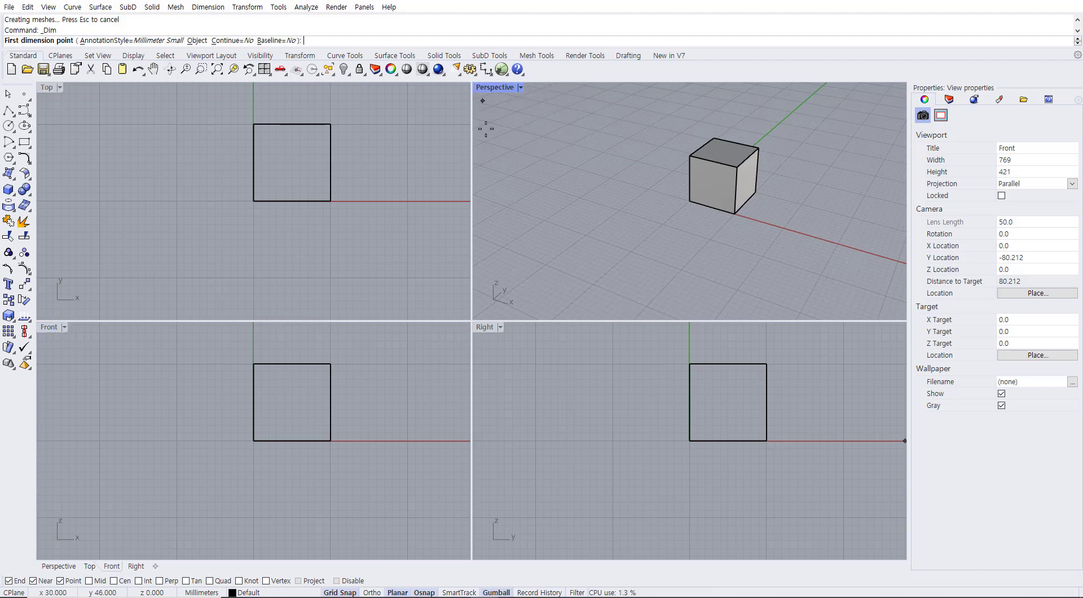
pyautogui.click(689, 202)
pyautogui.click(735, 213)
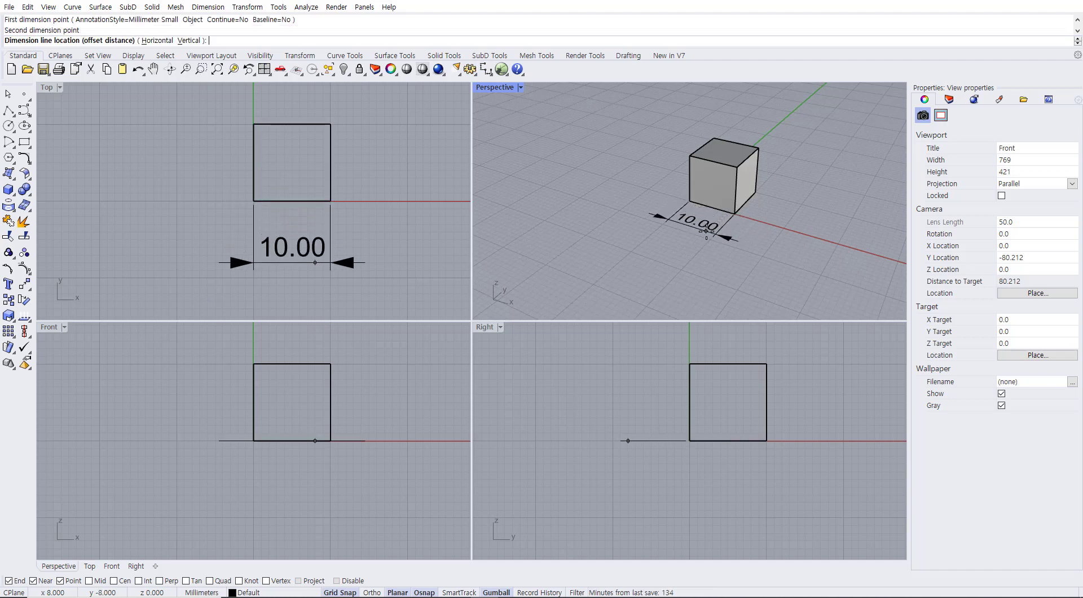
pyautogui.click(706, 231)
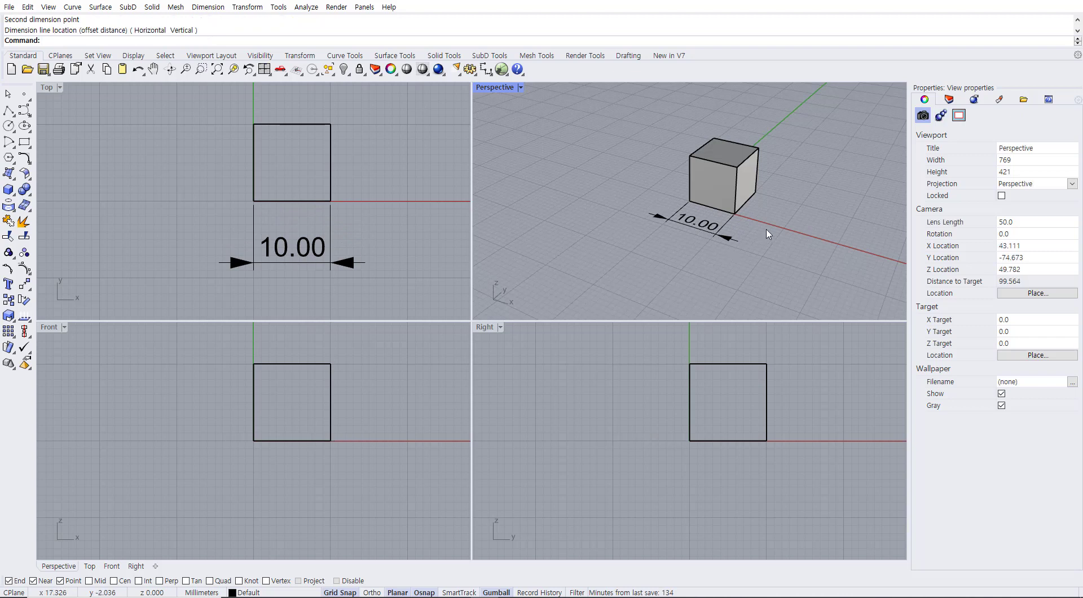
pyautogui.press('Return')
pyautogui.click(738, 222)
pyautogui.click(755, 192)
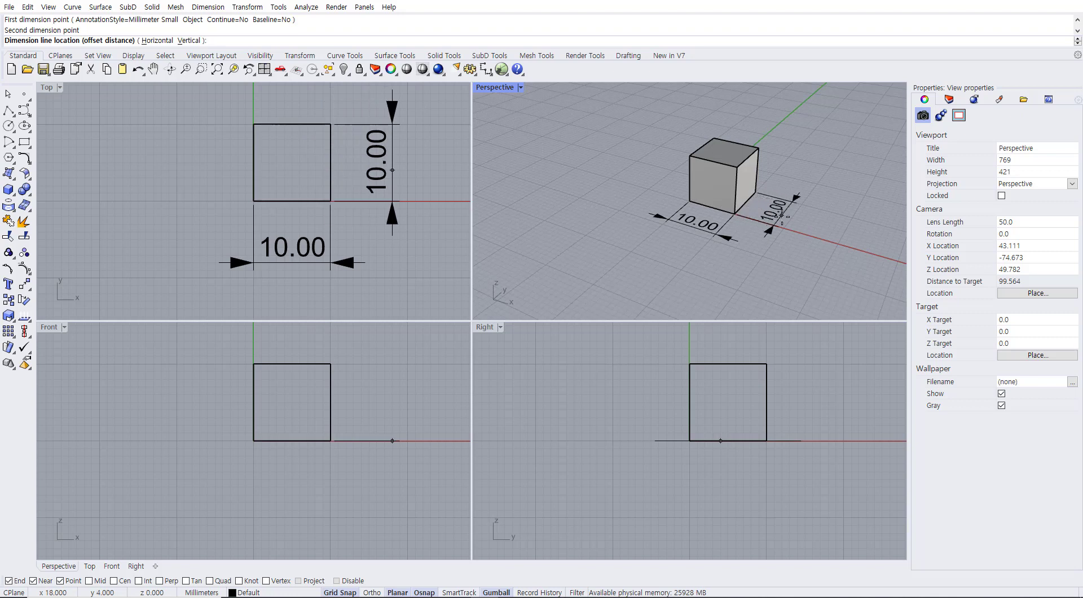
pyautogui.click(781, 216)
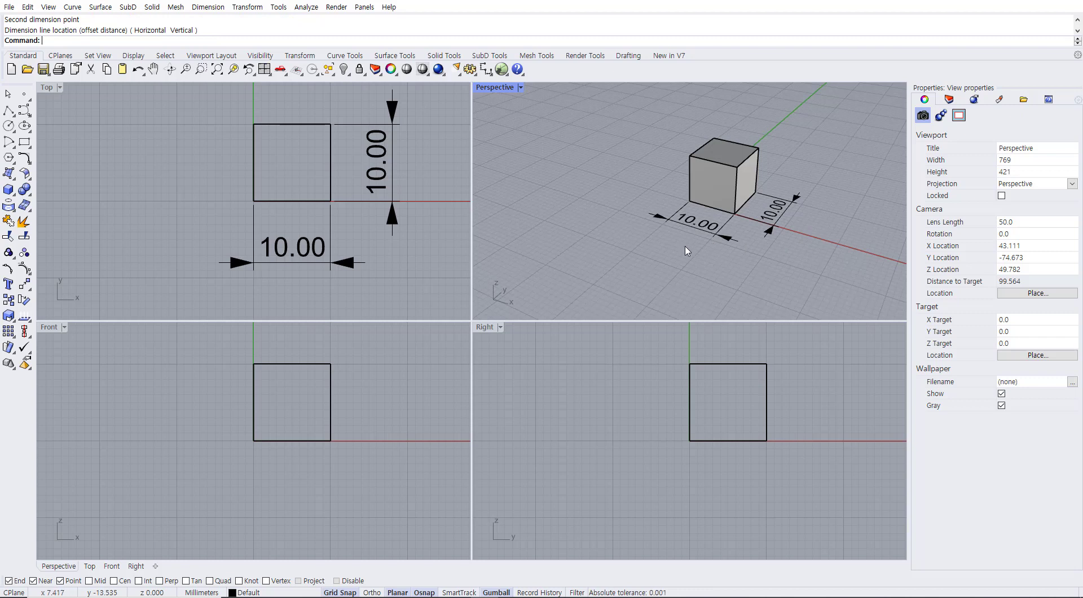
# Detach the Scale tools as a floating palette.
pyautogui.click(11, 318)
pyautogui.moveTo(49, 314); pyautogui.dragTo(102, 355)
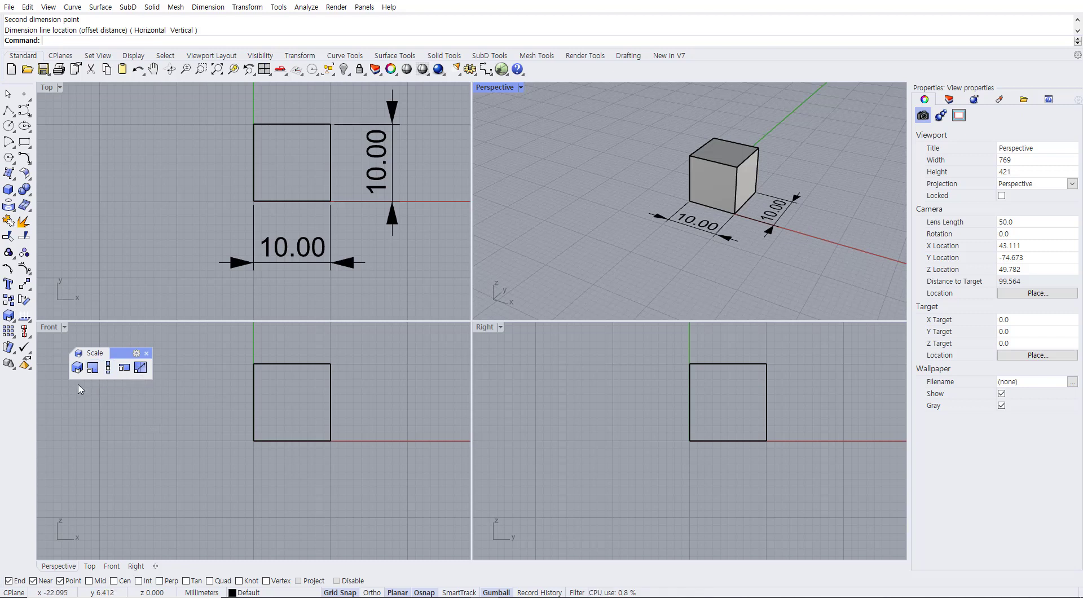
# Scale the cube in 3D from its origin corner, using the front bottom edge as reference and stretching it to 30 mm.
pyautogui.click(77, 368)
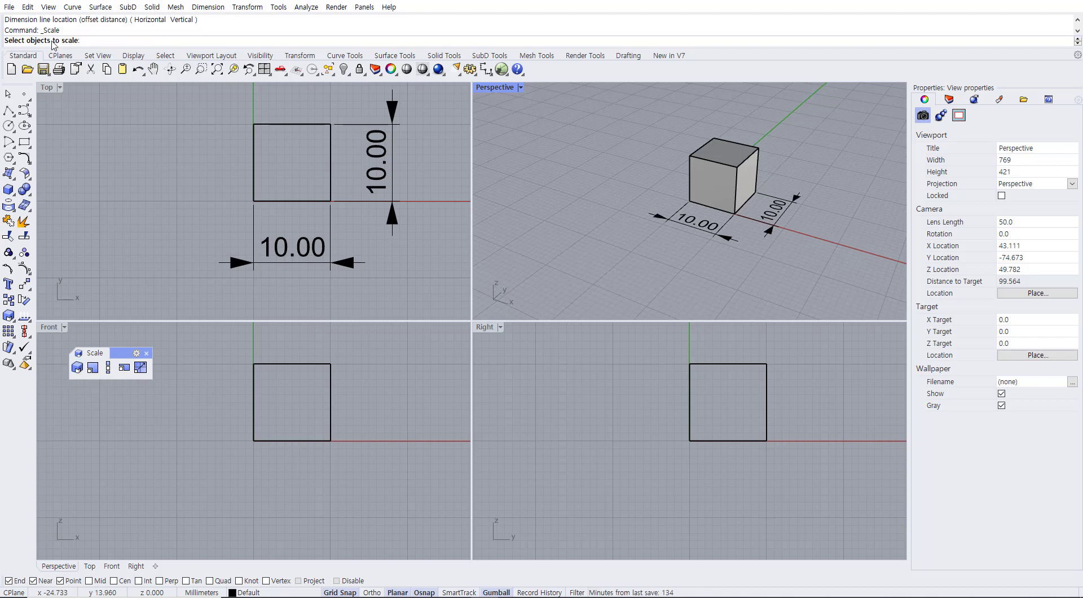
pyautogui.click(695, 185)
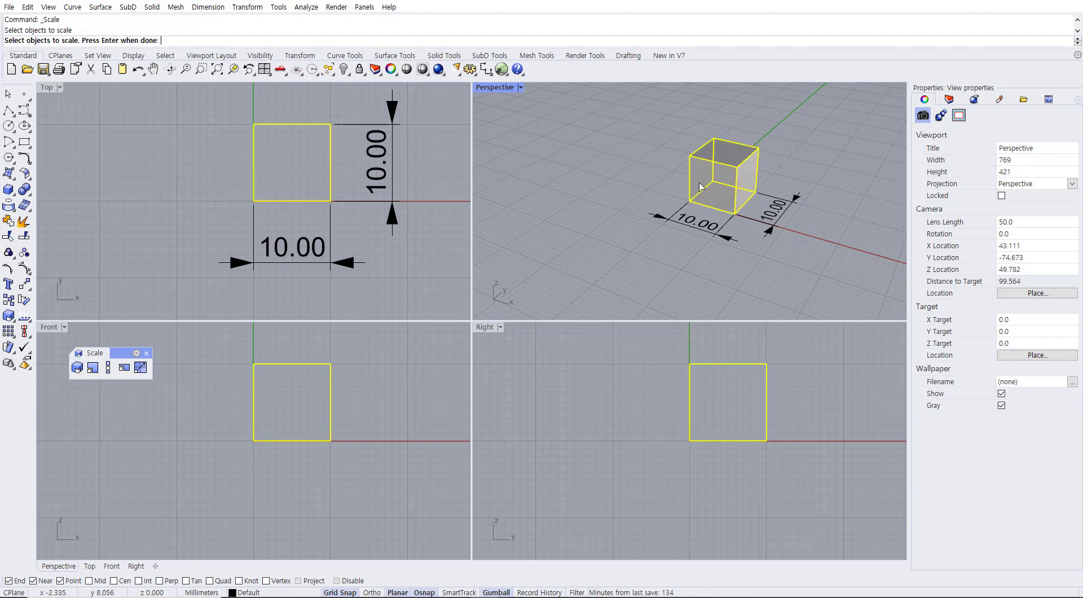
pyautogui.press('Return')
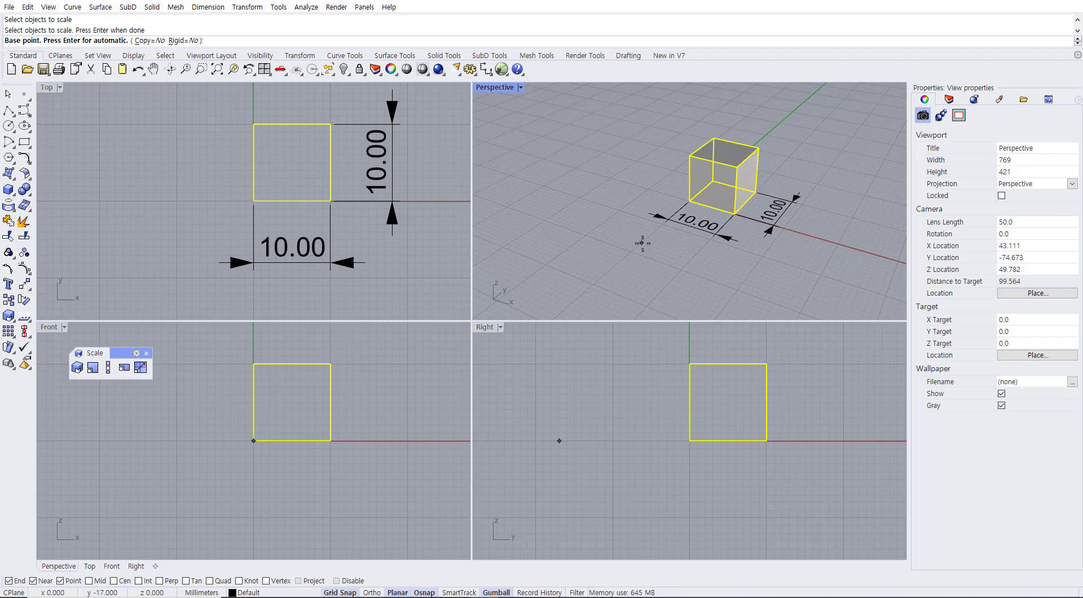
pyautogui.click(690, 202)
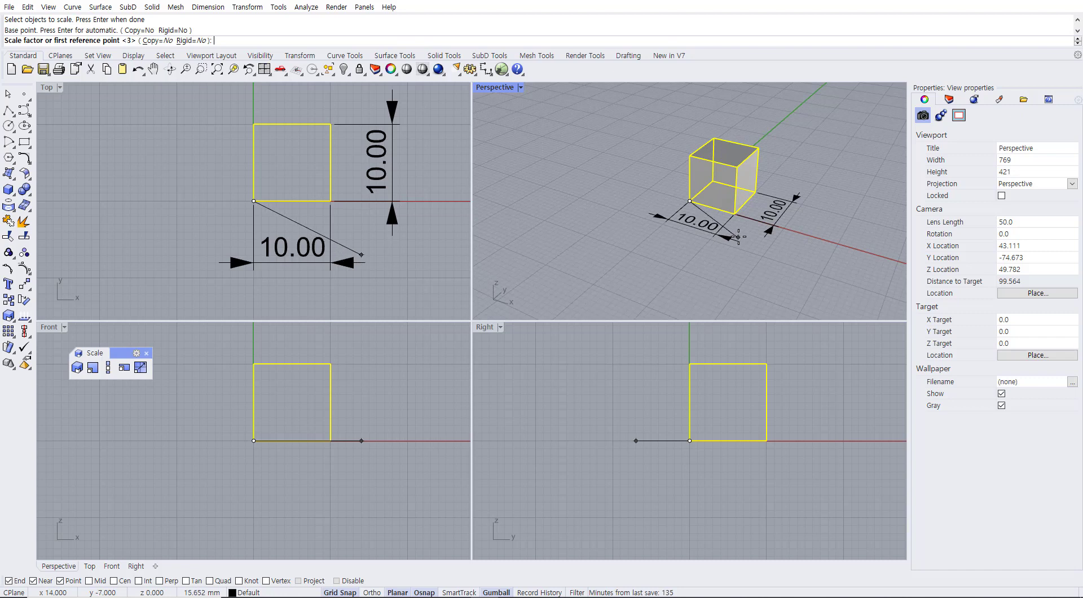
pyautogui.click(736, 213)
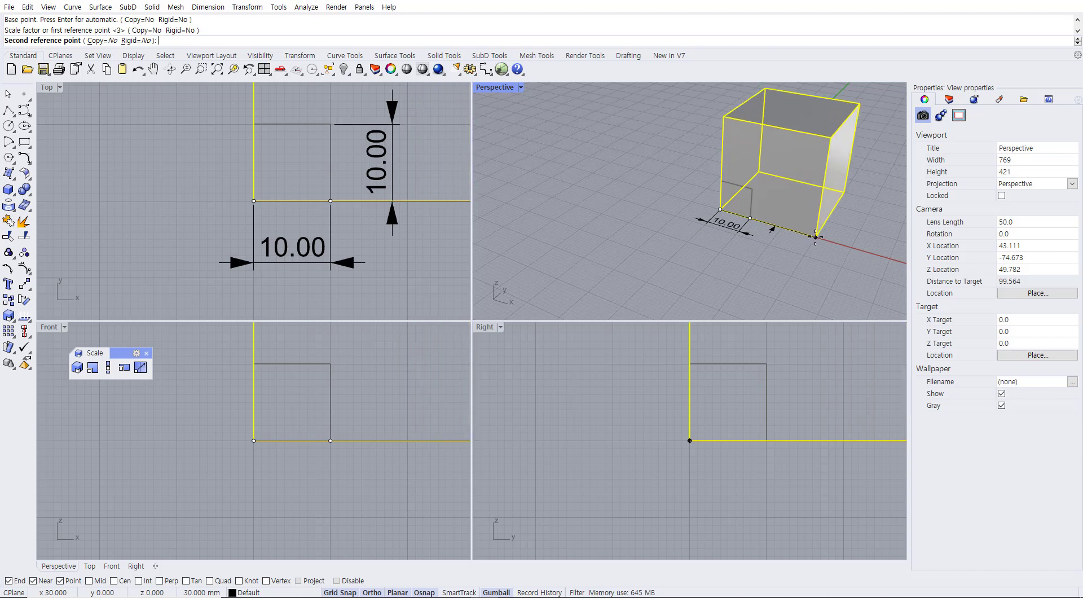
pyautogui.click(816, 237)
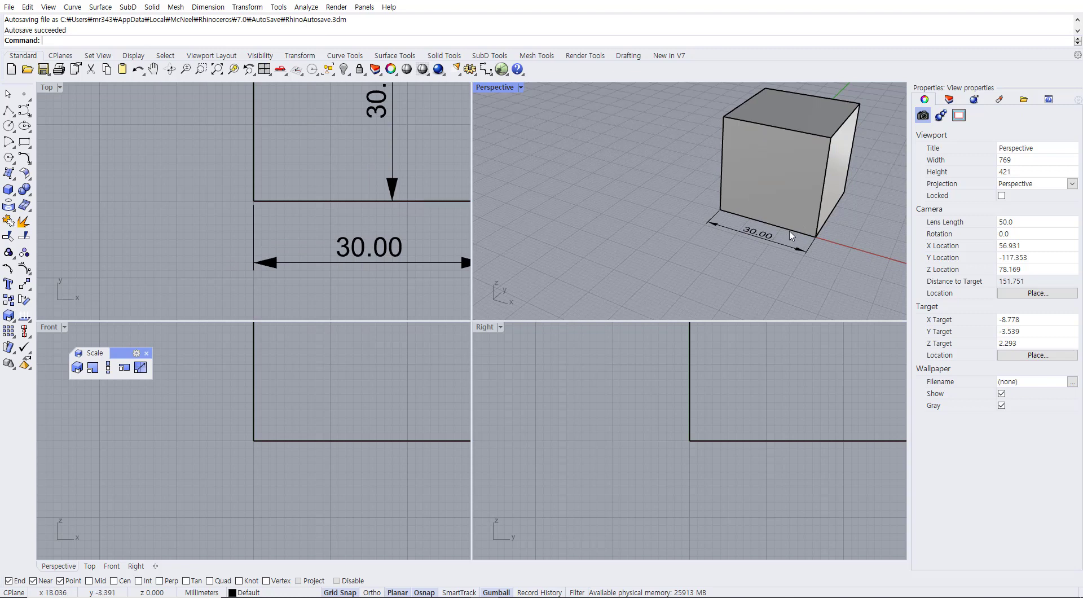
pyautogui.scroll(-1, 351, 164)
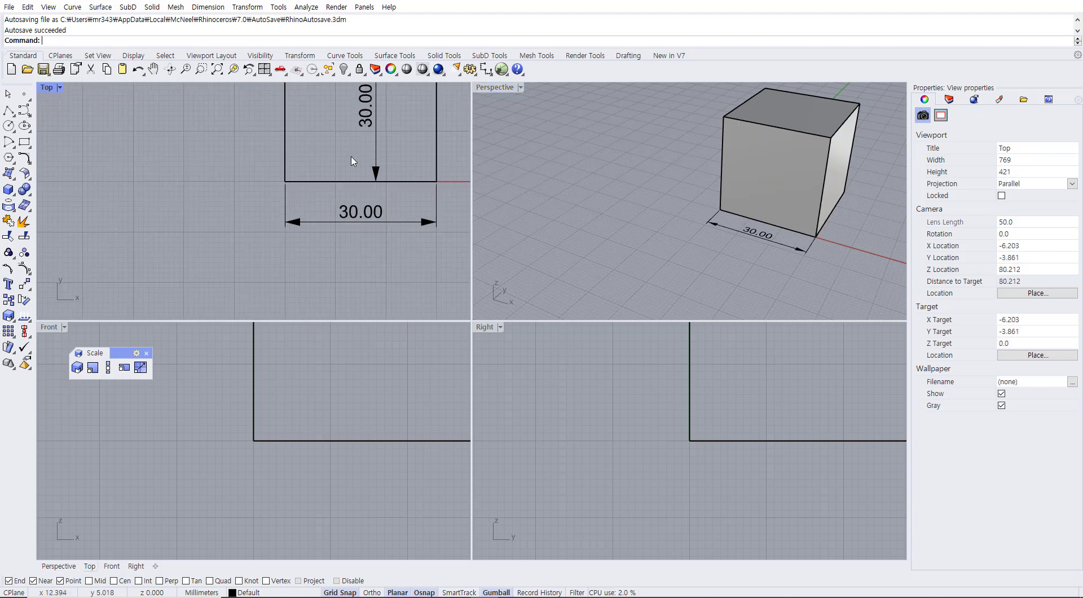
pyautogui.scroll(-3, 361, 169)
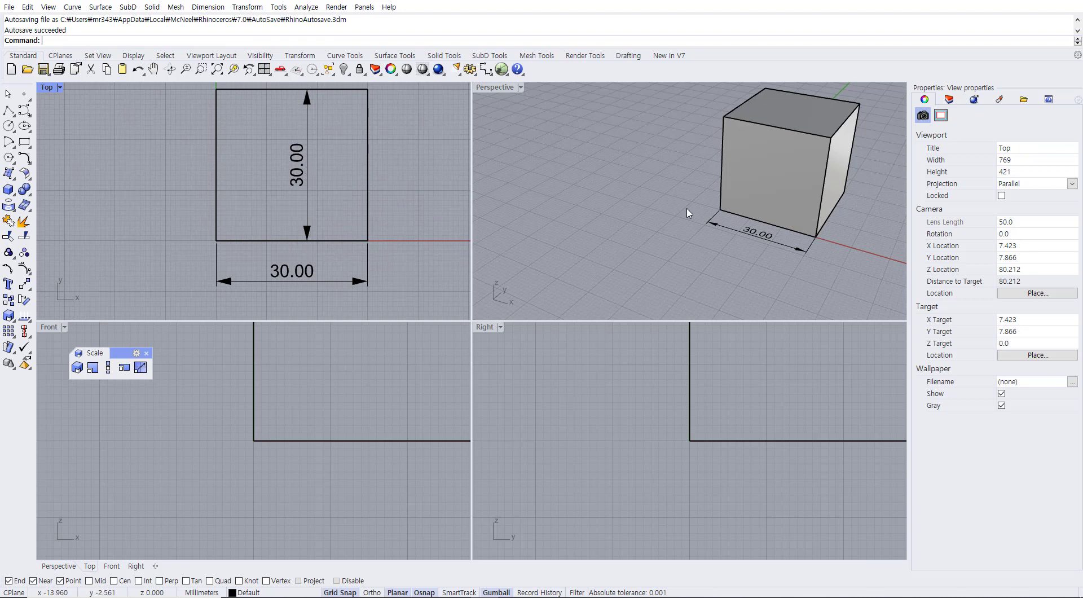
# Undo the 3D scaling and deselect the cube.
pyautogui.hotkey('ctrl', 'z')
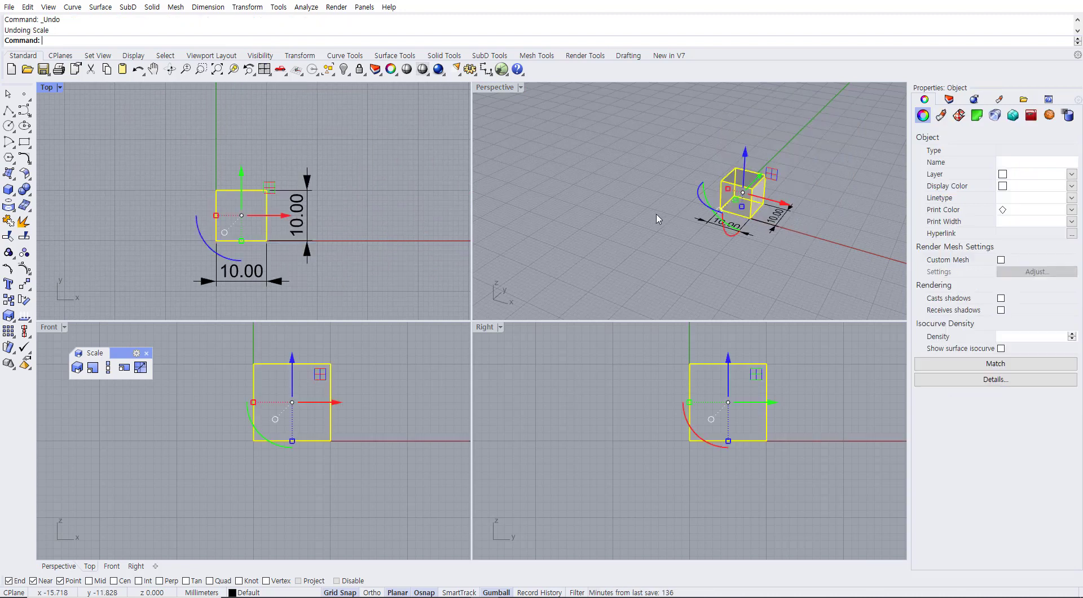
pyautogui.scroll(3, 777, 242)
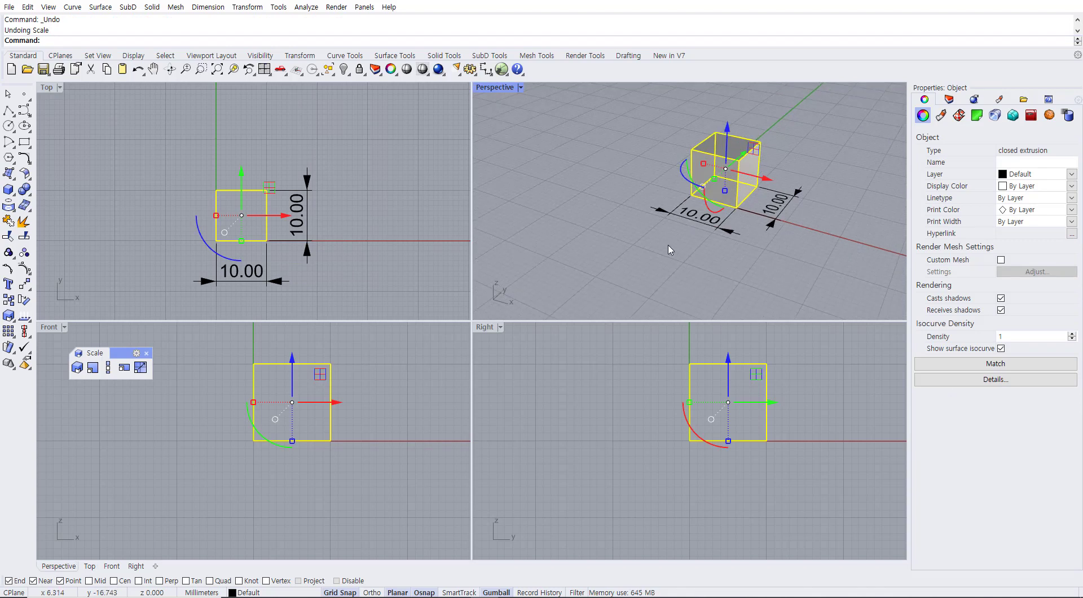
pyautogui.click(611, 230)
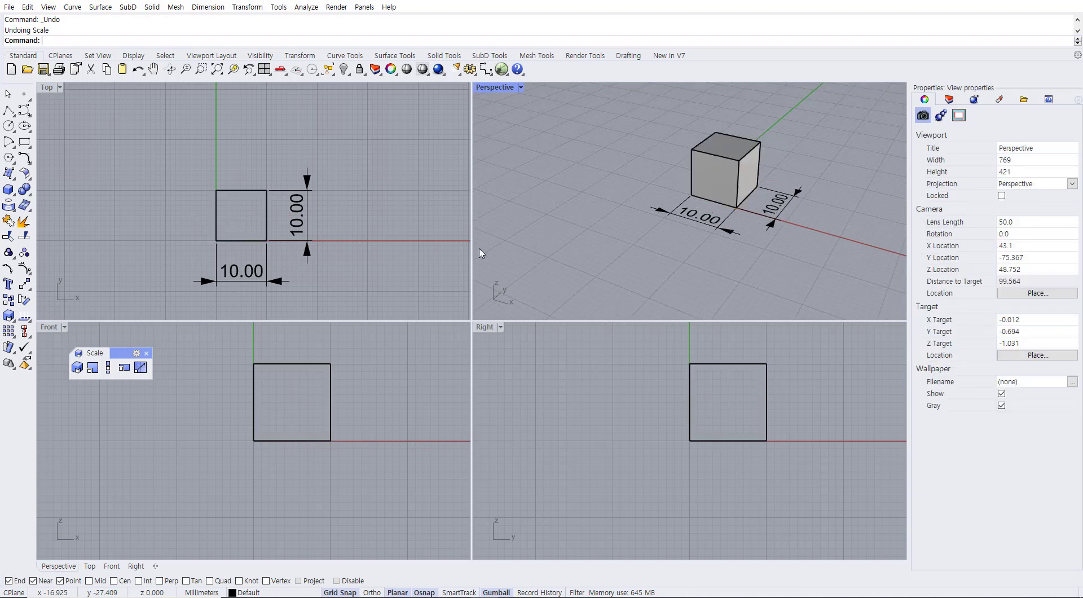
# Scale the cube in 3D by a factor of 2 from its origin corner, and undo that scaling.
pyautogui.click(78, 368)
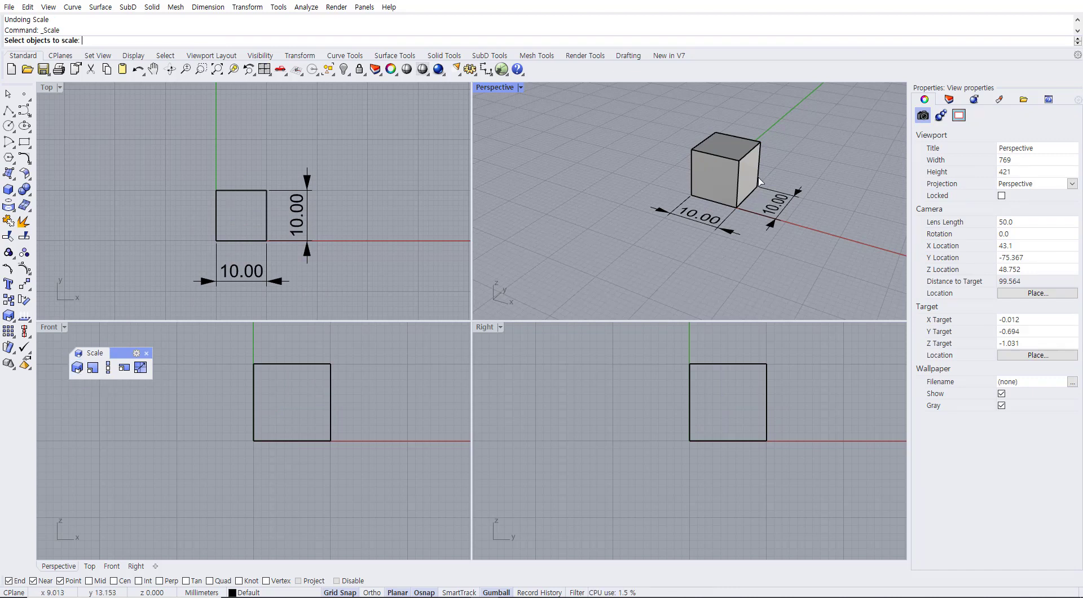
pyautogui.click(724, 169)
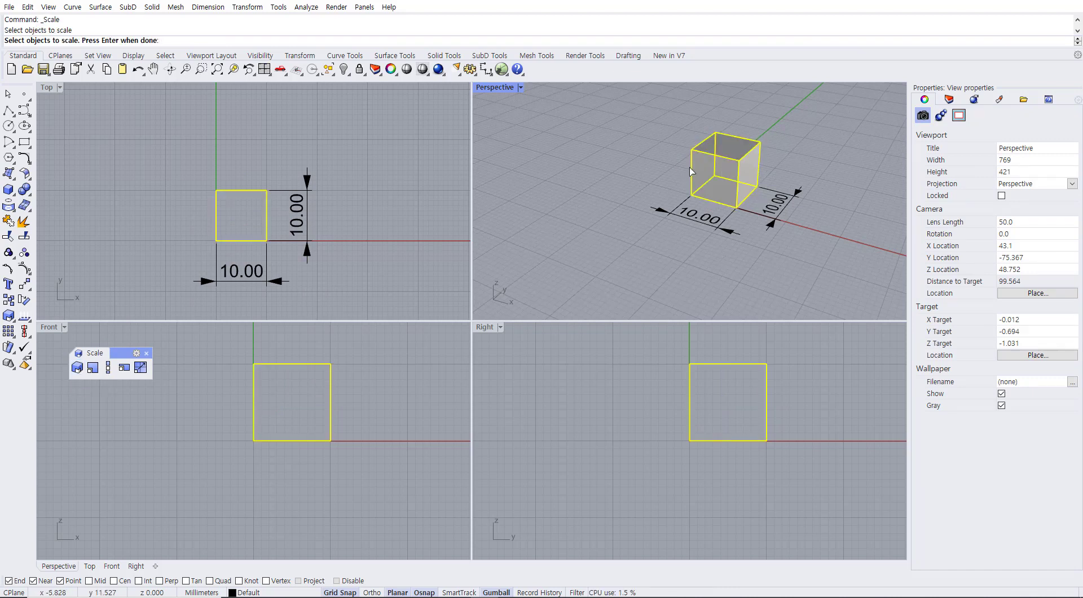
pyautogui.press('Return')
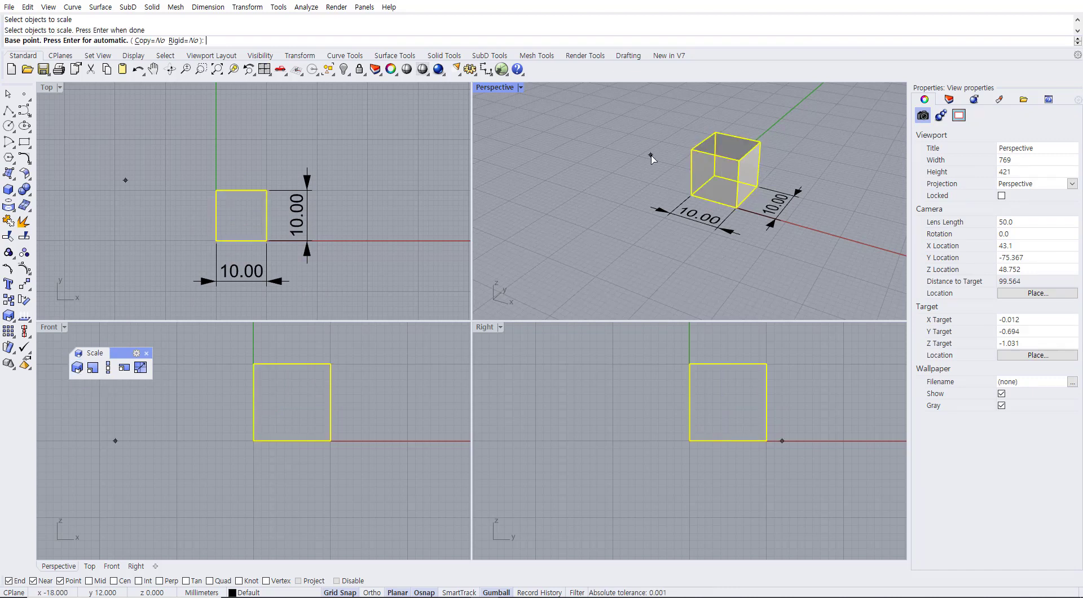
pyautogui.click(692, 195)
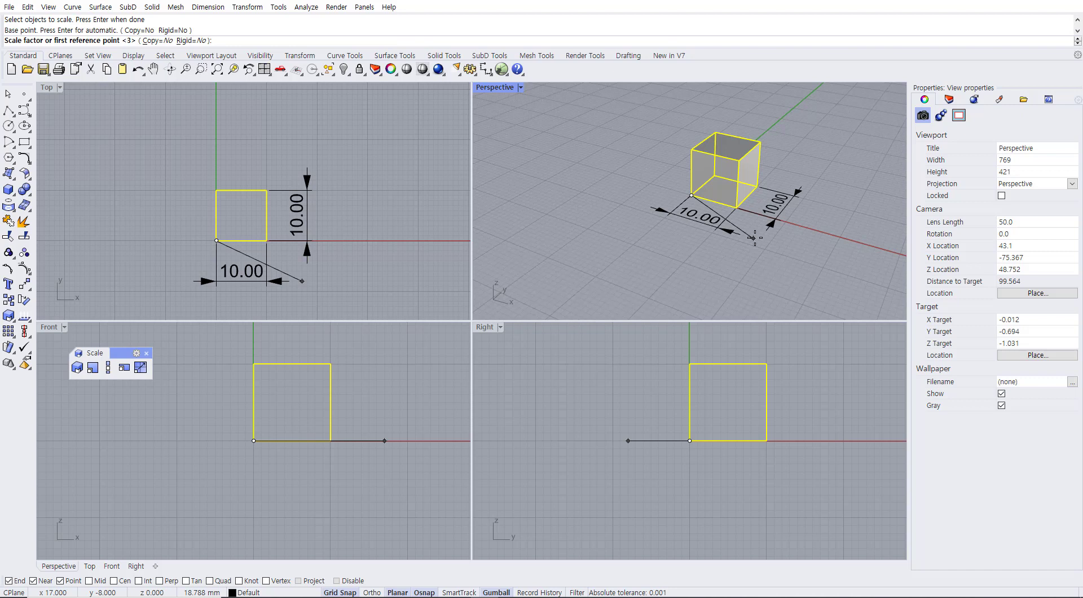
pyautogui.write('2')
pyautogui.press('Return')
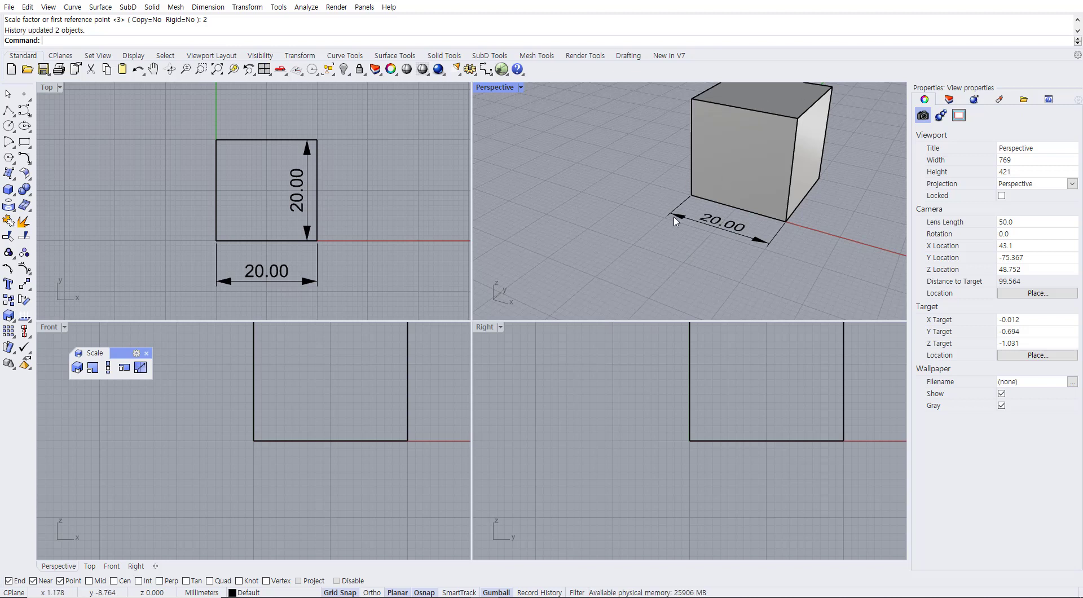
pyautogui.hotkey('ctrl', 'z')
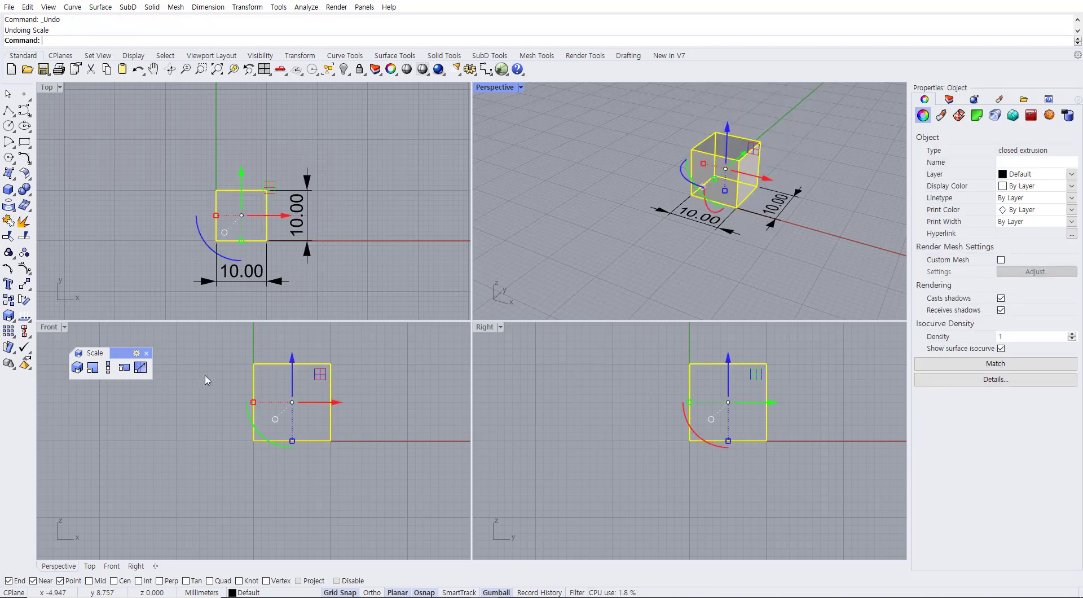
# Scale2D the cube in the Top plane from its origin corner to about 21 mm wide and deep, and undo that scaling.
pyautogui.click(93, 371)
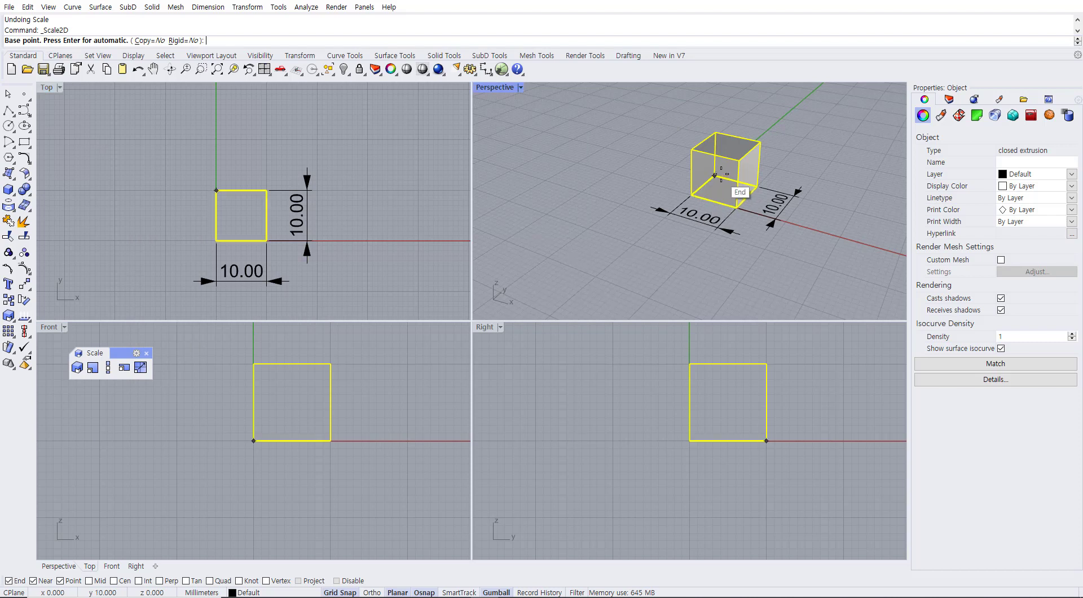
pyautogui.click(696, 197)
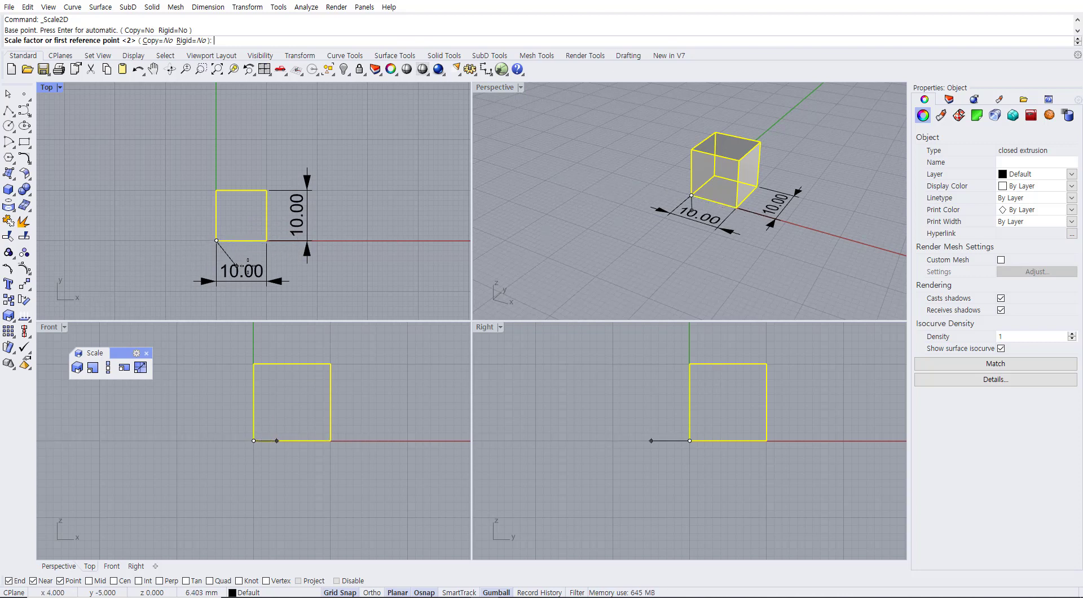
pyautogui.click(267, 240)
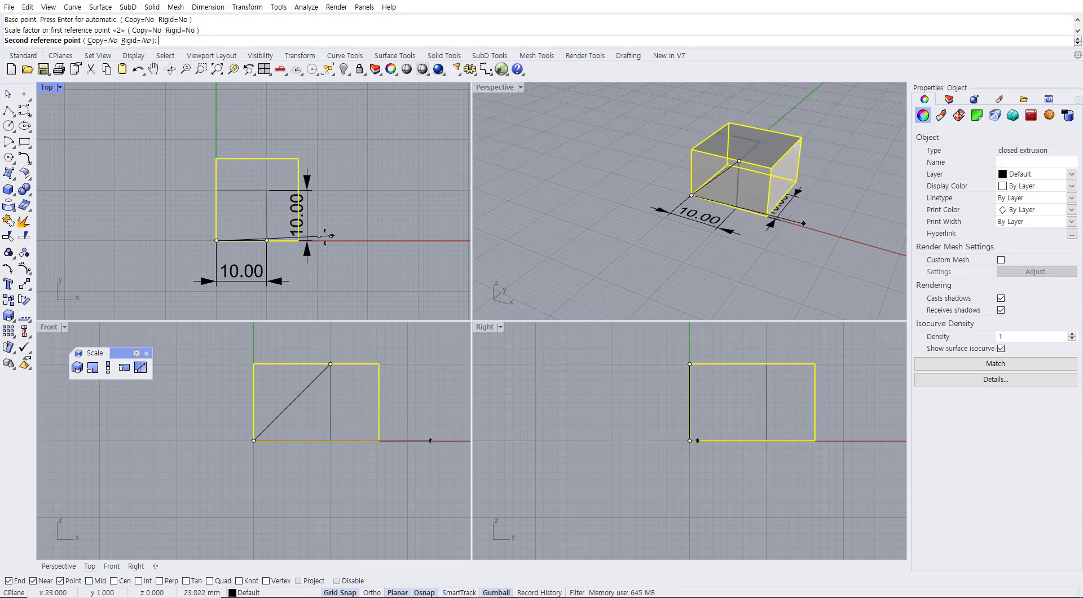
pyautogui.click(364, 243)
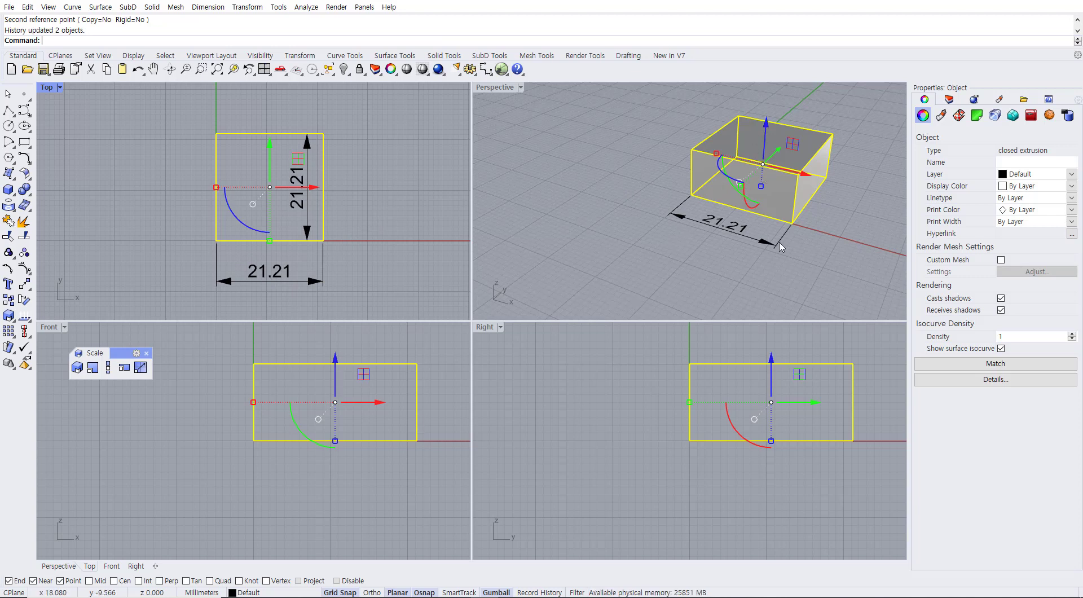
pyautogui.hotkey('ctrl', 'z')
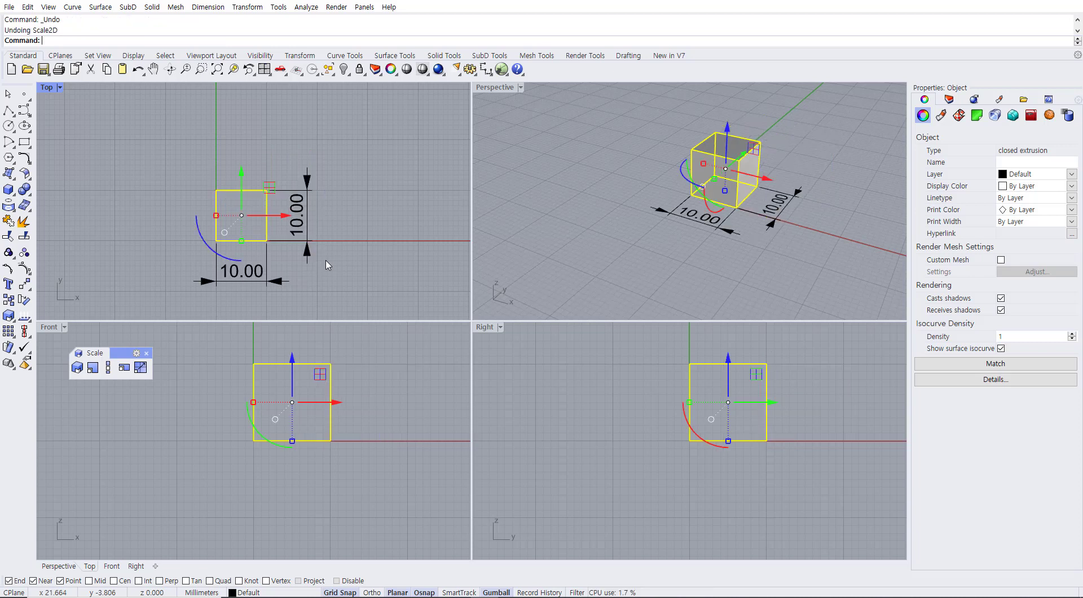
pyautogui.click(93, 369)
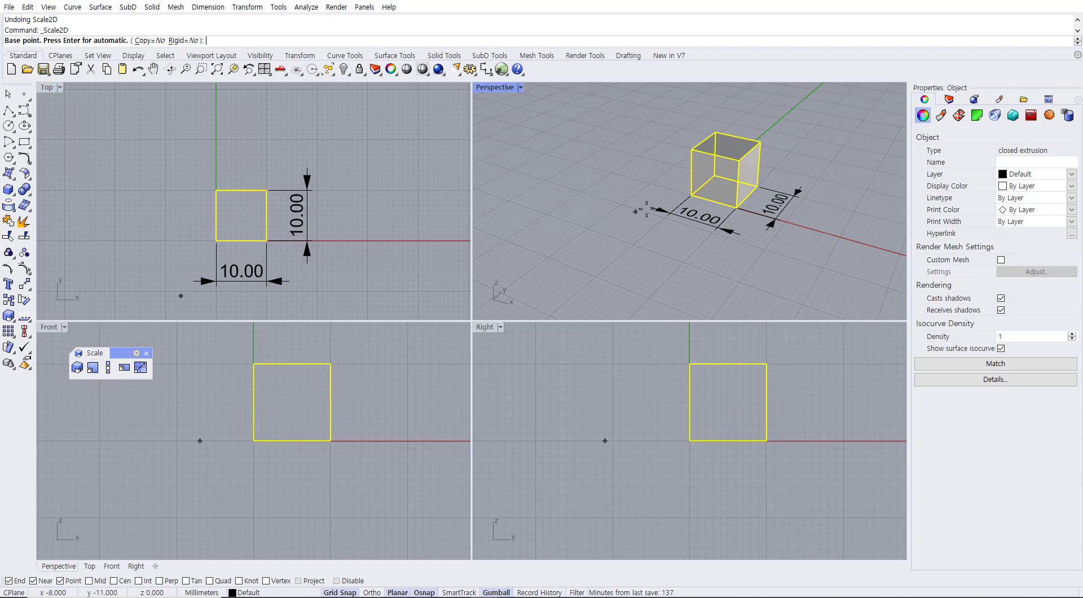
pyautogui.click(692, 195)
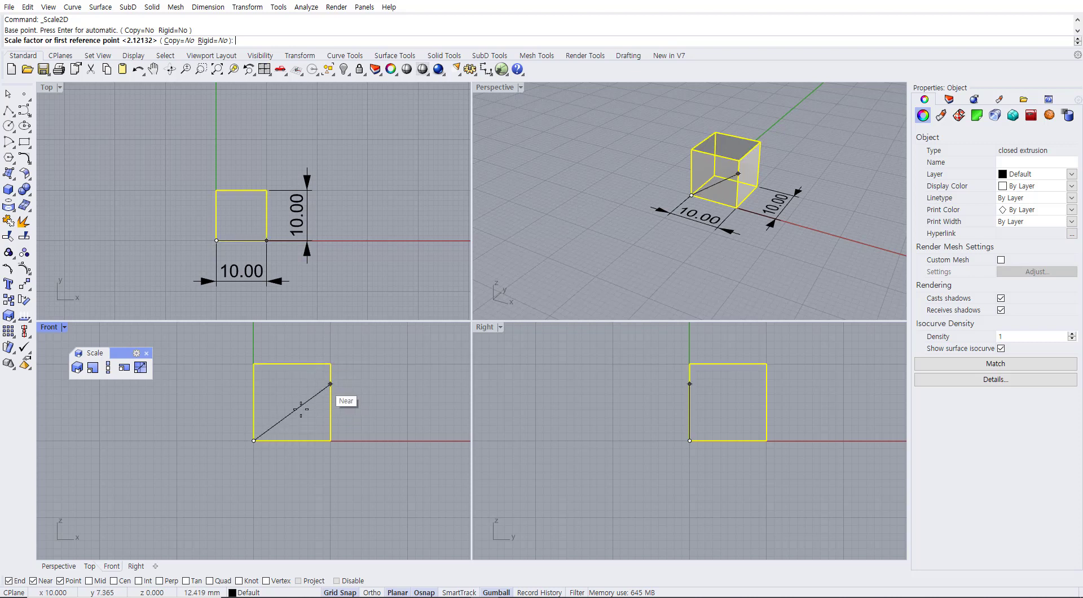
pyautogui.click(330, 440)
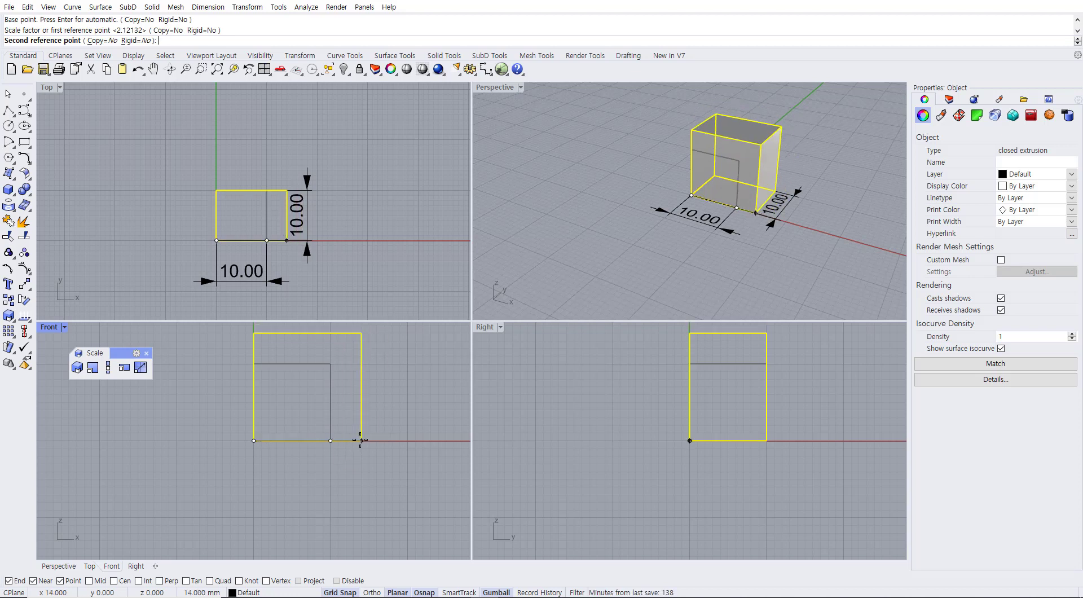
pyautogui.press('Escape')
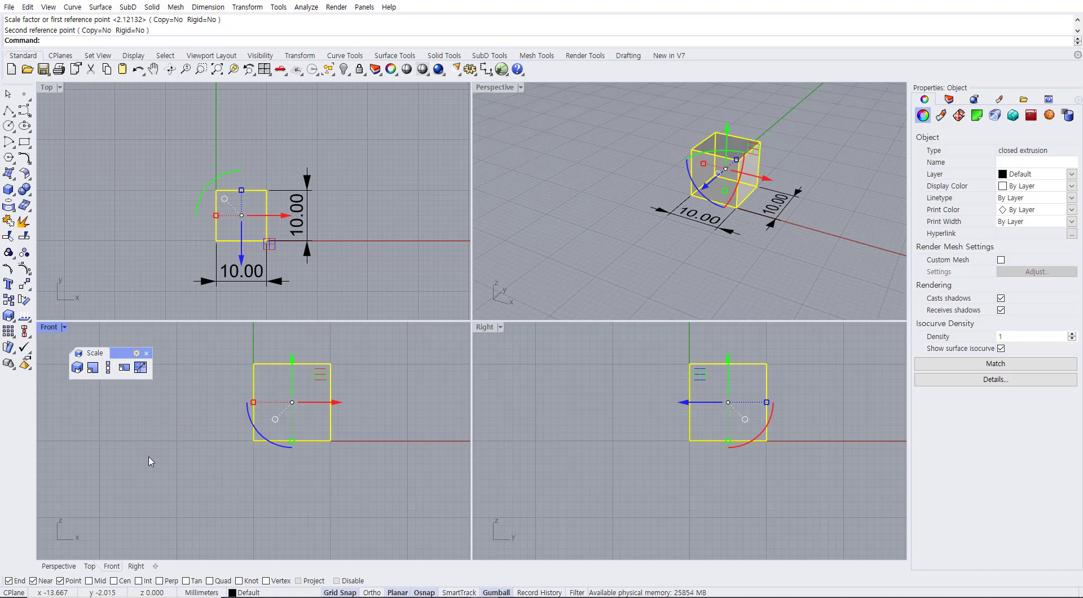
pyautogui.click(156, 440)
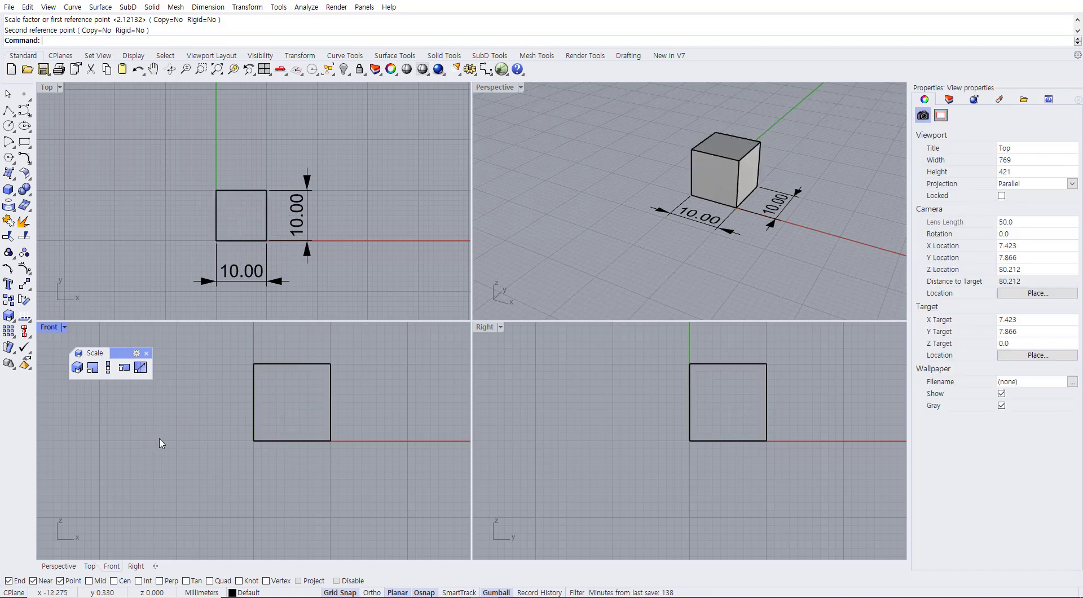
# Scale2D the cube in the Front plane from its origin corner by a factor of 2, and undo that scaling.
pyautogui.click(95, 369)
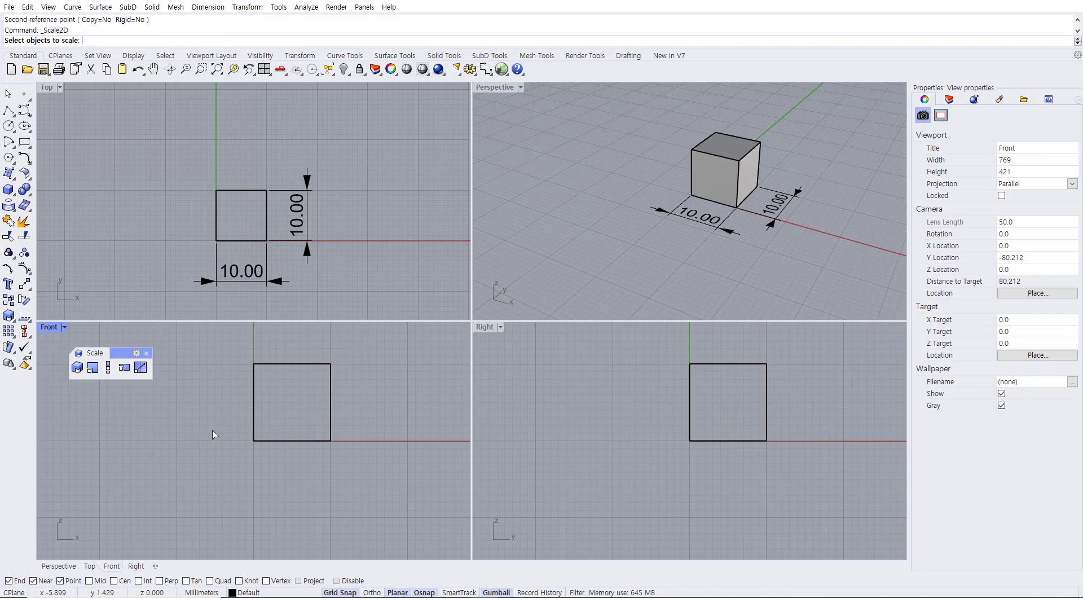
pyautogui.click(286, 364)
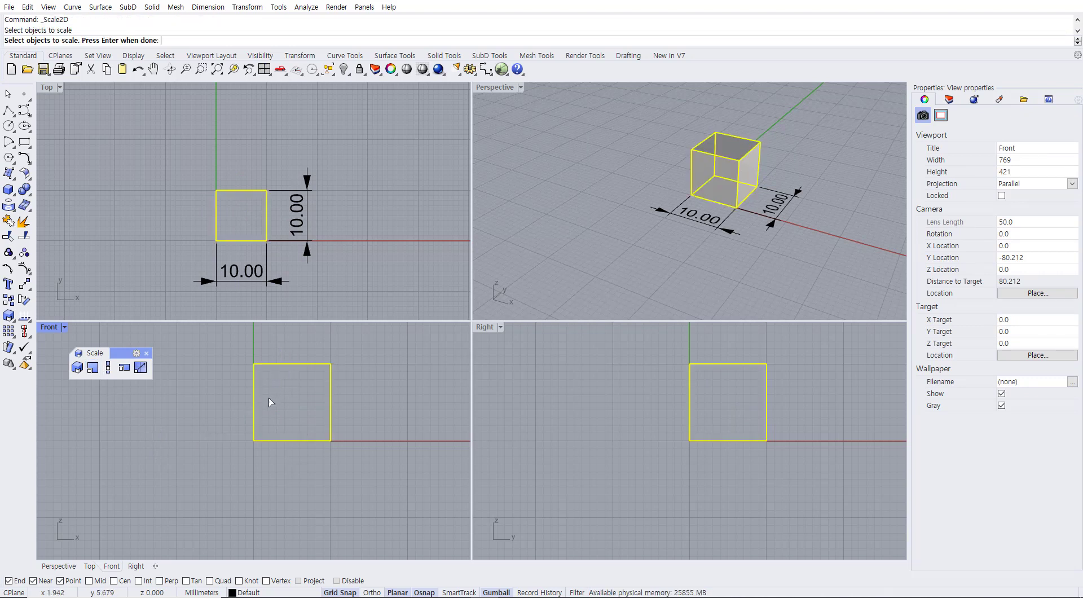
pyautogui.press('Return')
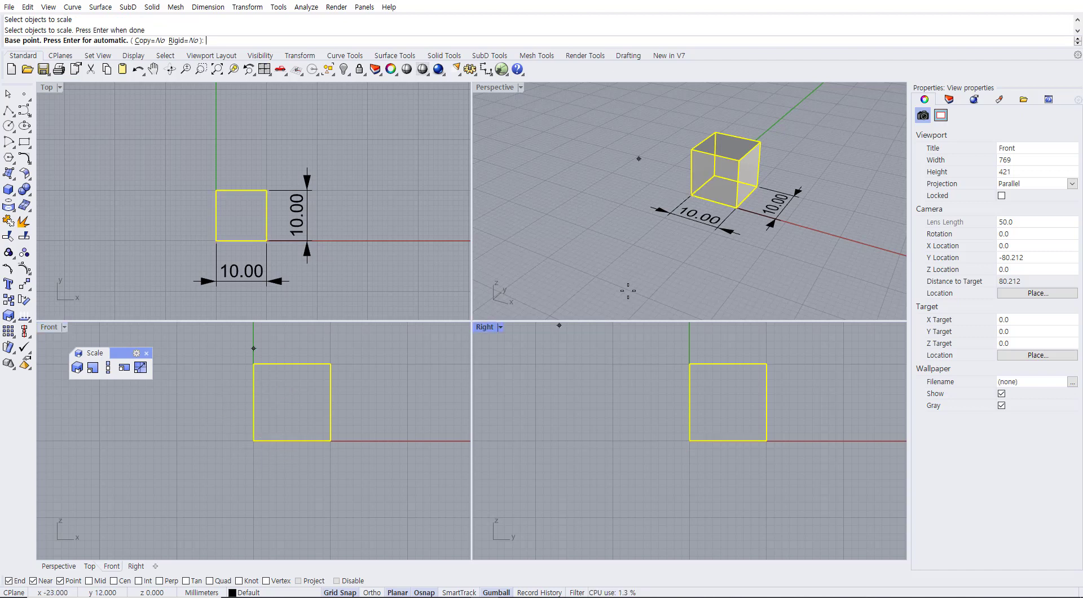
pyautogui.click(254, 440)
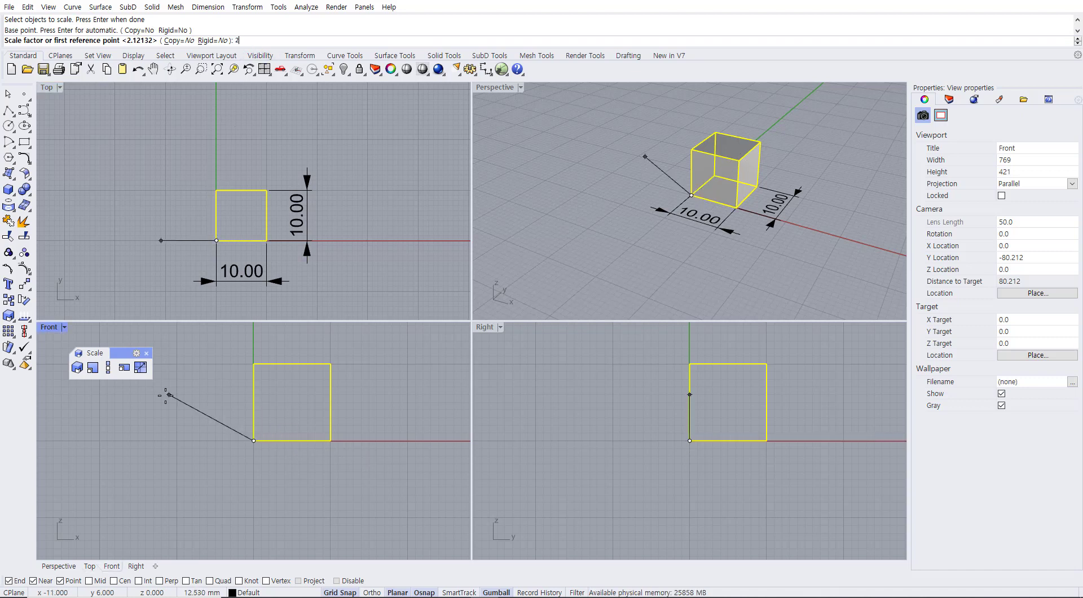
pyautogui.press('Return')
pyautogui.scroll(-6, 350, 429)
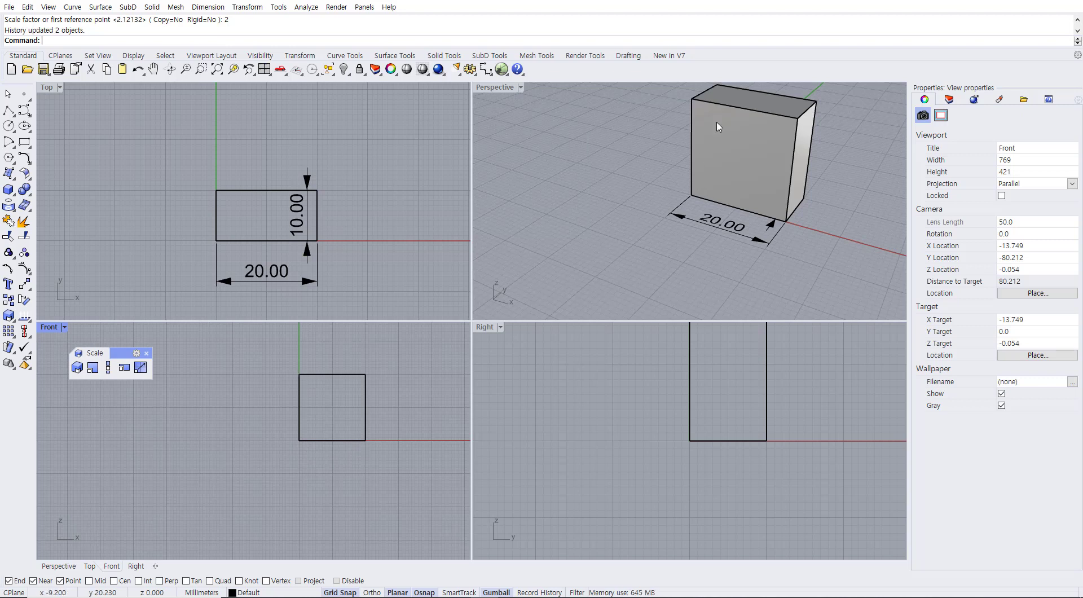
pyautogui.scroll(-4, 688, 339)
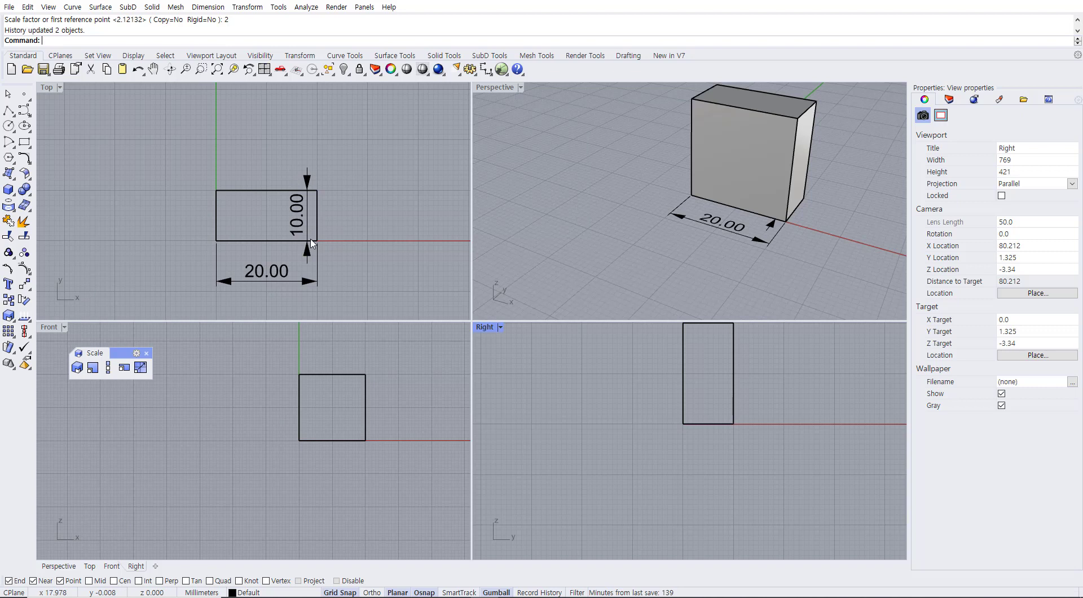
pyautogui.hotkey('ctrl', 'z')
pyautogui.click(214, 417)
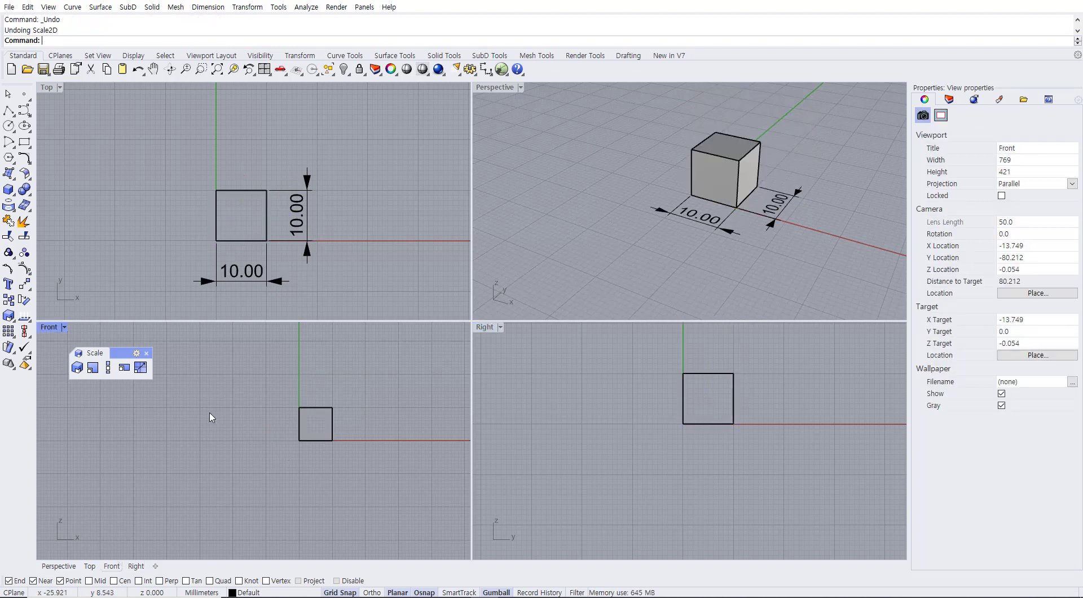
# Scale1D the cube along X from its origin corner, using the front bottom edge as reference and stretching it to 30 mm, and undo it.
pyautogui.click(108, 368)
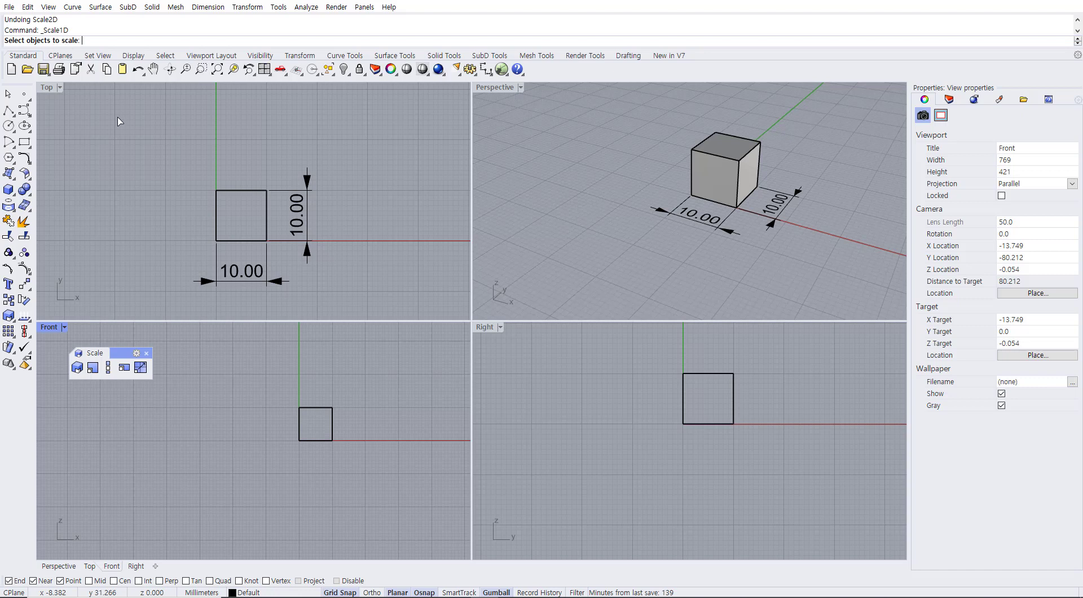
pyautogui.click(728, 175)
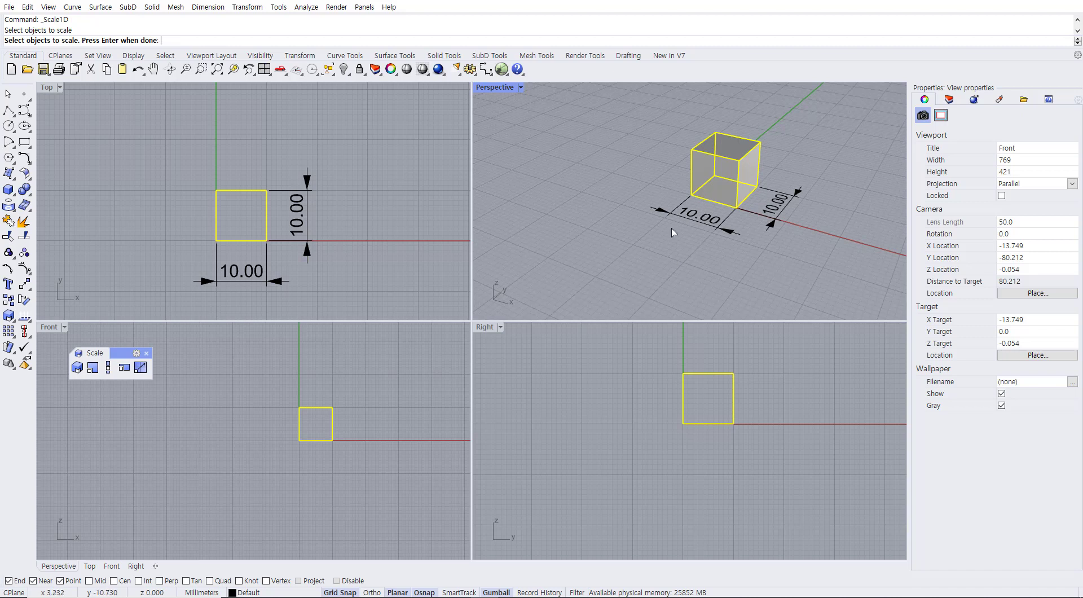
pyautogui.press('Return')
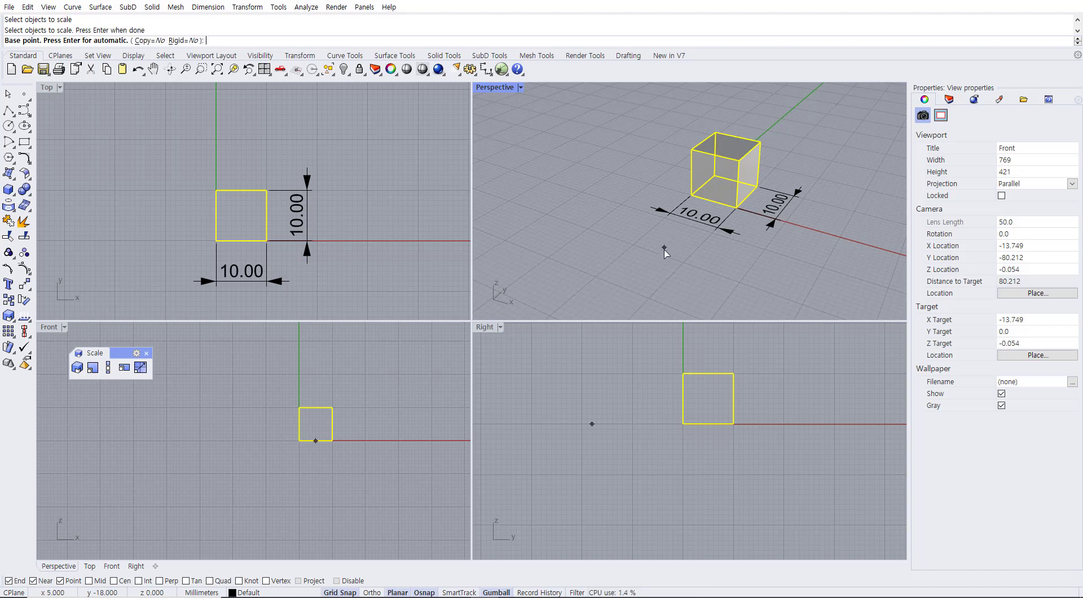
pyautogui.click(692, 197)
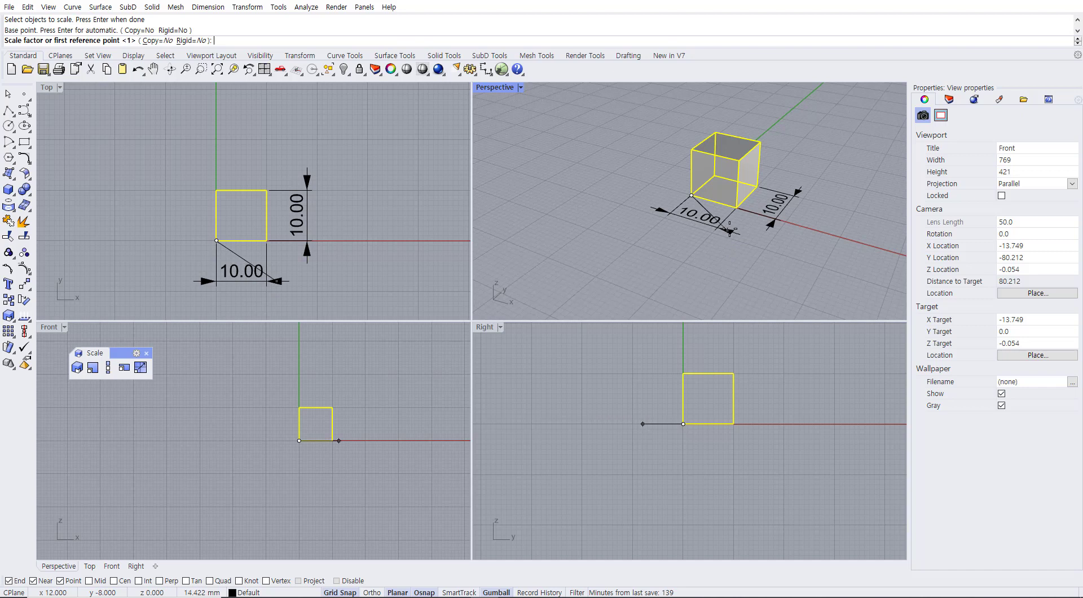
pyautogui.click(736, 208)
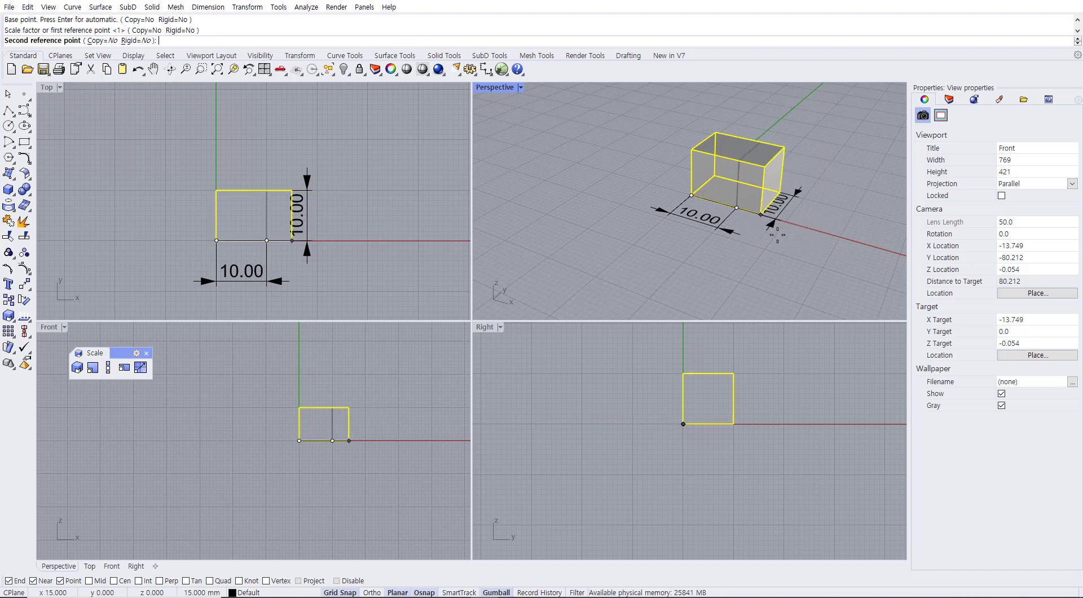
pyautogui.click(827, 281)
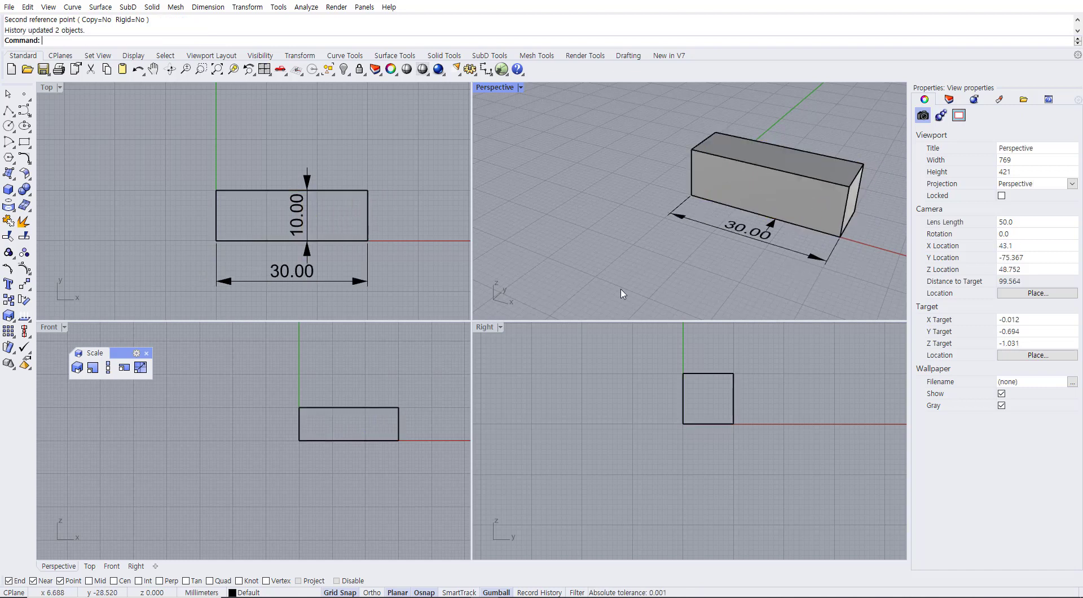
pyautogui.hotkey('ctrl', 'z')
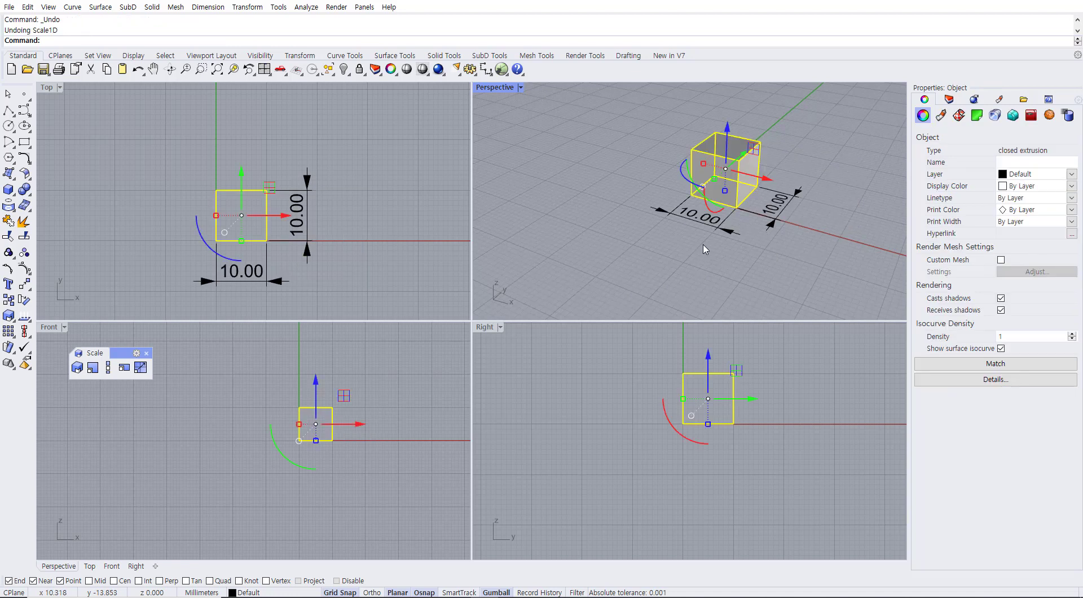
# Scale1D the cube along Y from its origin corner to 35 mm deep, undo that scaling and deselect the cube.
pyautogui.press('Return')
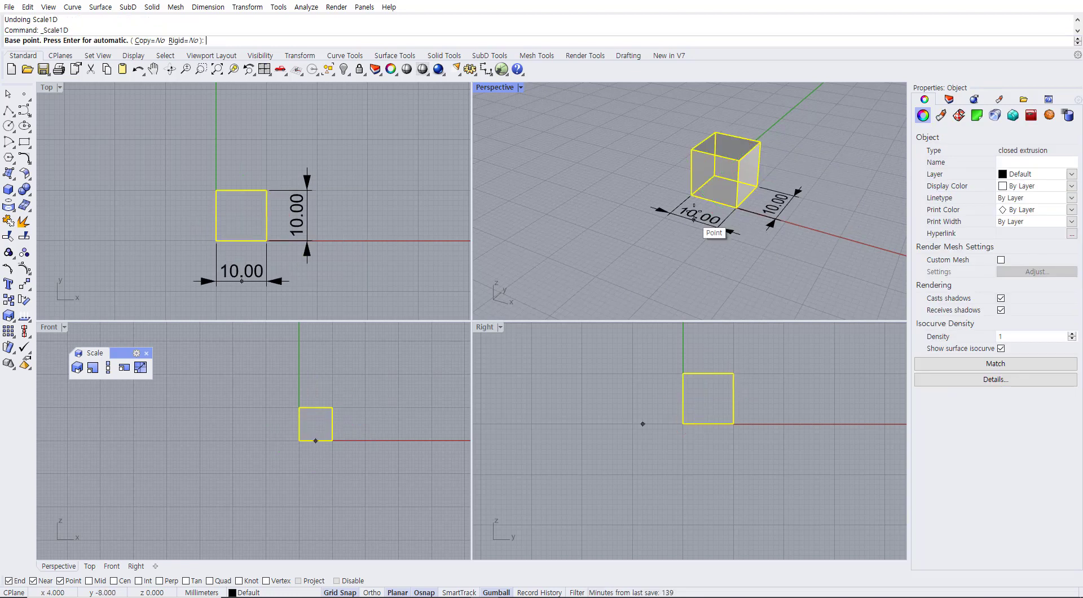
pyautogui.click(692, 195)
pyautogui.click(714, 175)
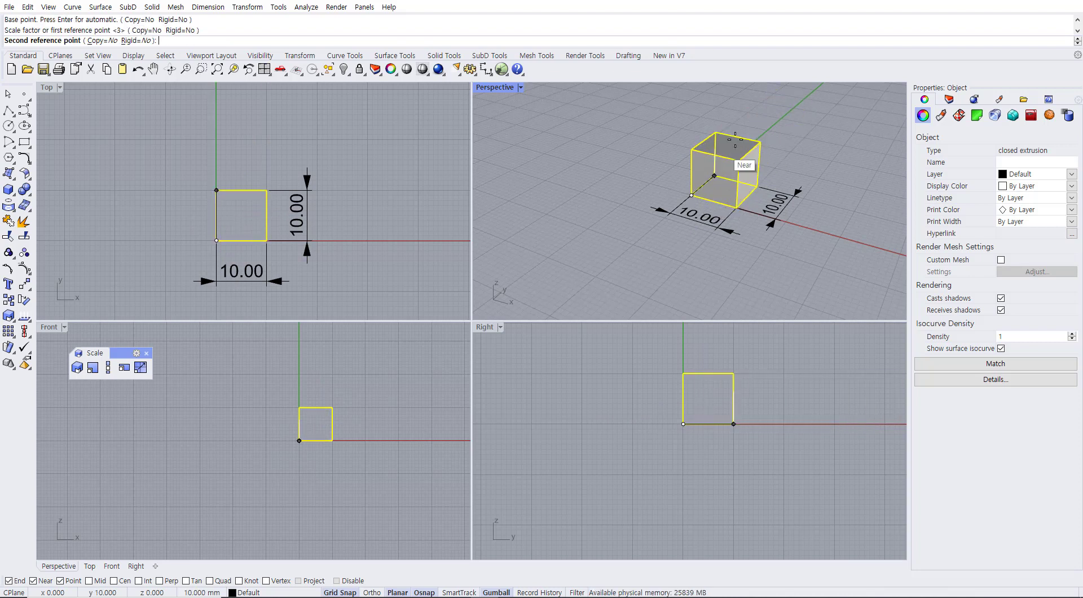
pyautogui.click(754, 133)
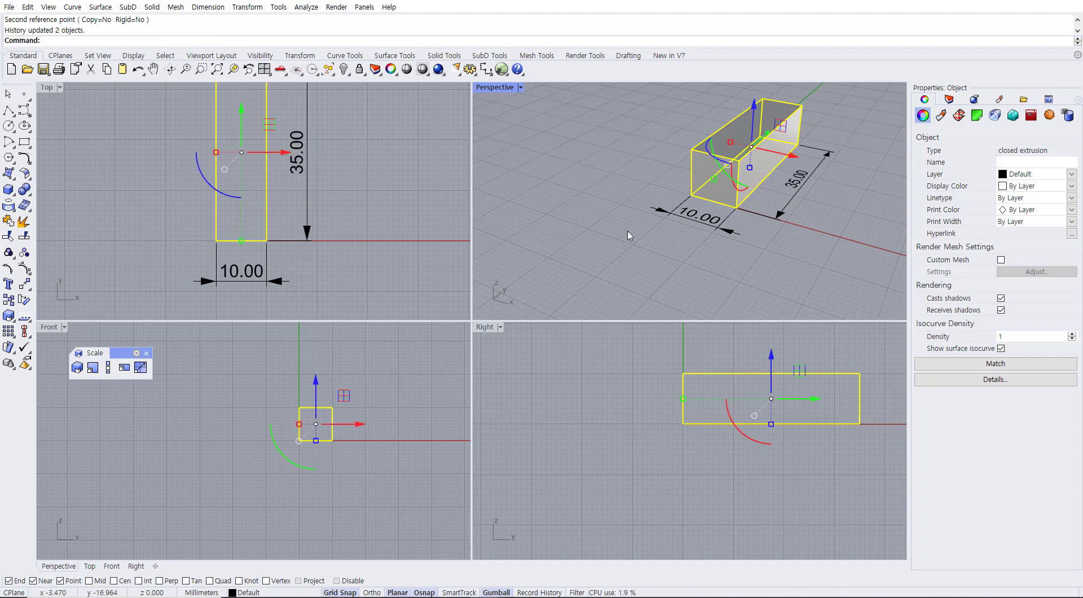
pyautogui.hotkey('ctrl', 'z')
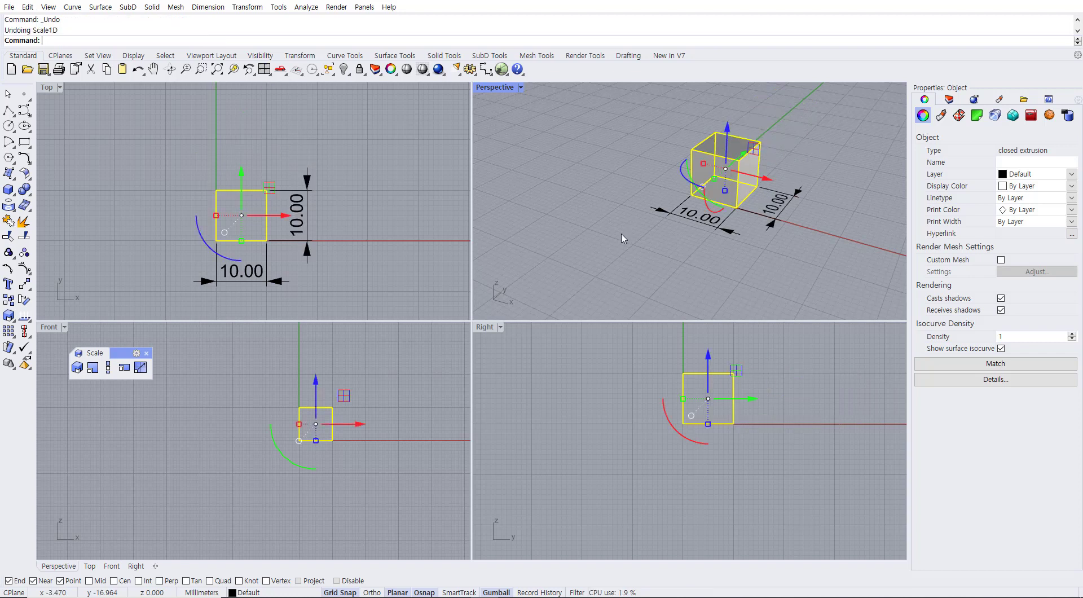
pyautogui.click(570, 261)
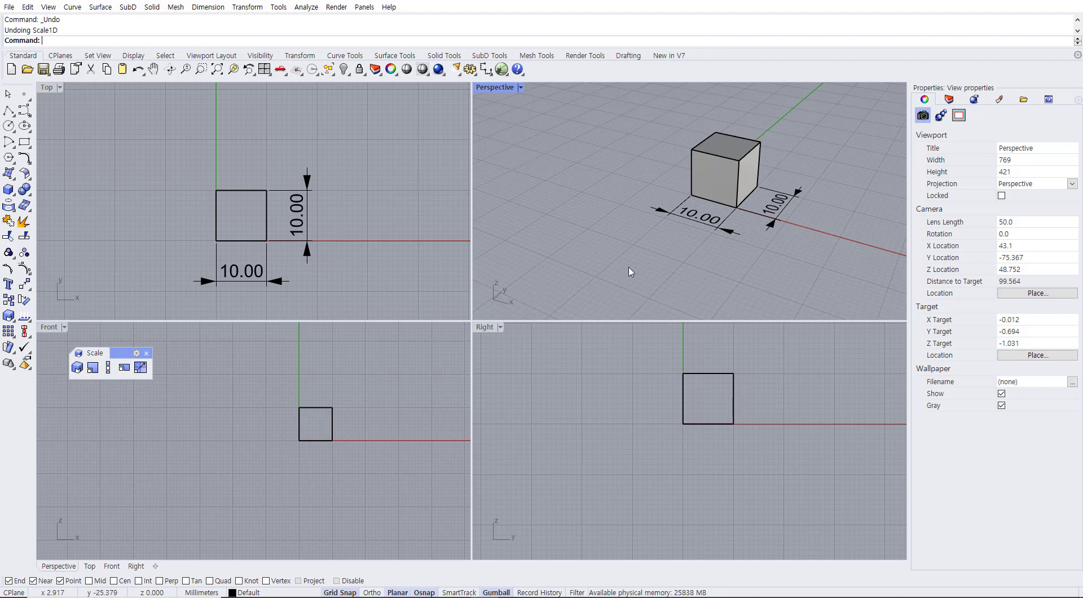
# Select the cube, stretch it along Y with the gumball scale handle, and undo that scaling.
pyautogui.click(8, 94)
pyautogui.click(718, 188)
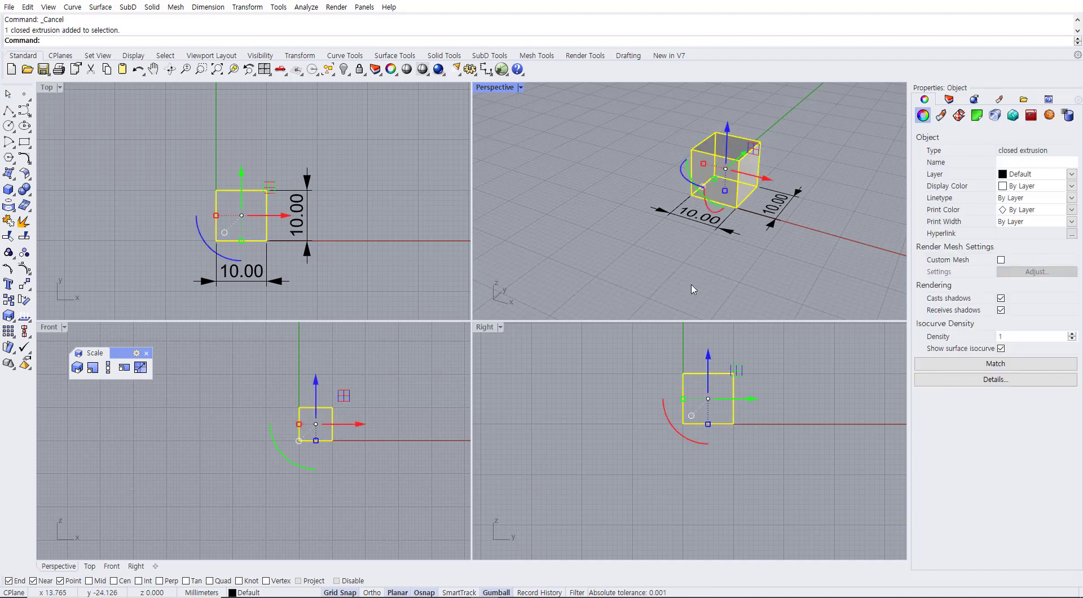
pyautogui.scroll(1, 735, 200)
pyautogui.scroll(-1, 742, 199)
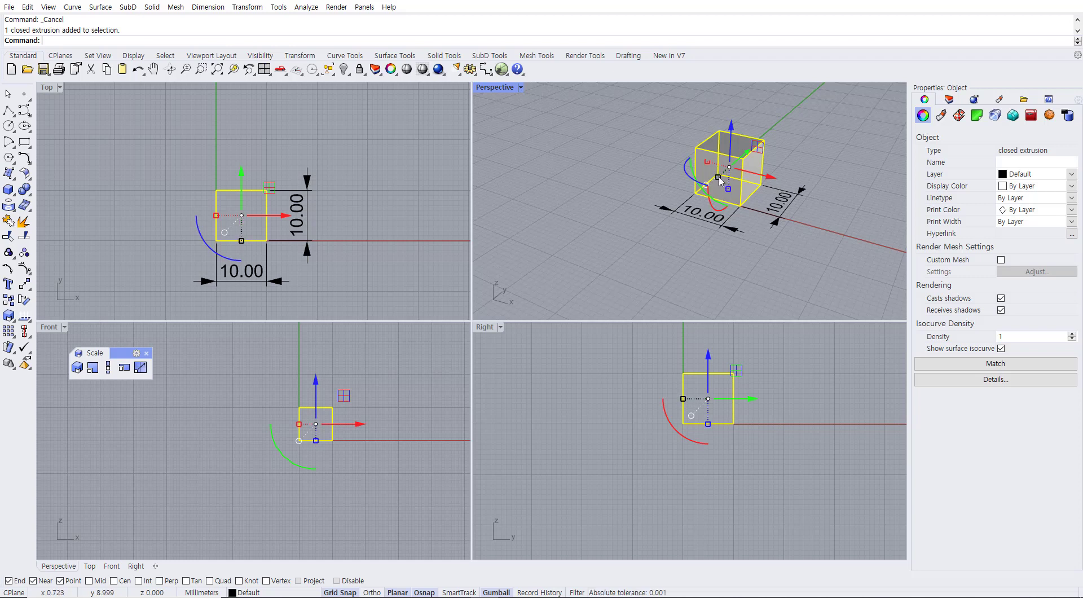
pyautogui.moveTo(718, 177); pyautogui.dragTo(721, 220)
pyautogui.hotkey('ctrl', 'z')
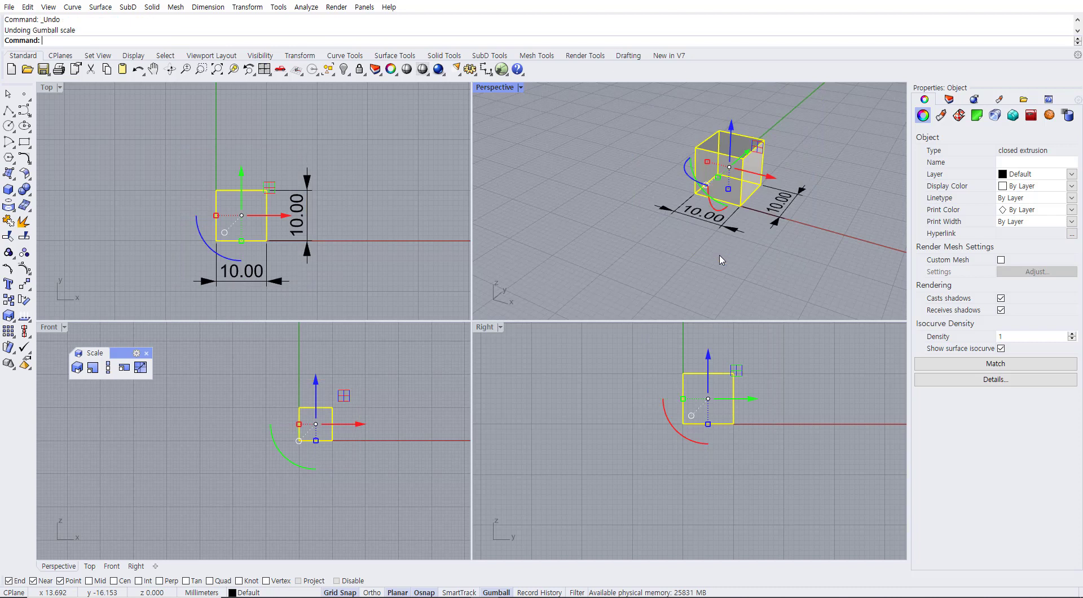
# Maximize the Perspective viewport and relocate the gumball from the cube's centre to its origin corner.
pyautogui.scroll(3, 731, 239)
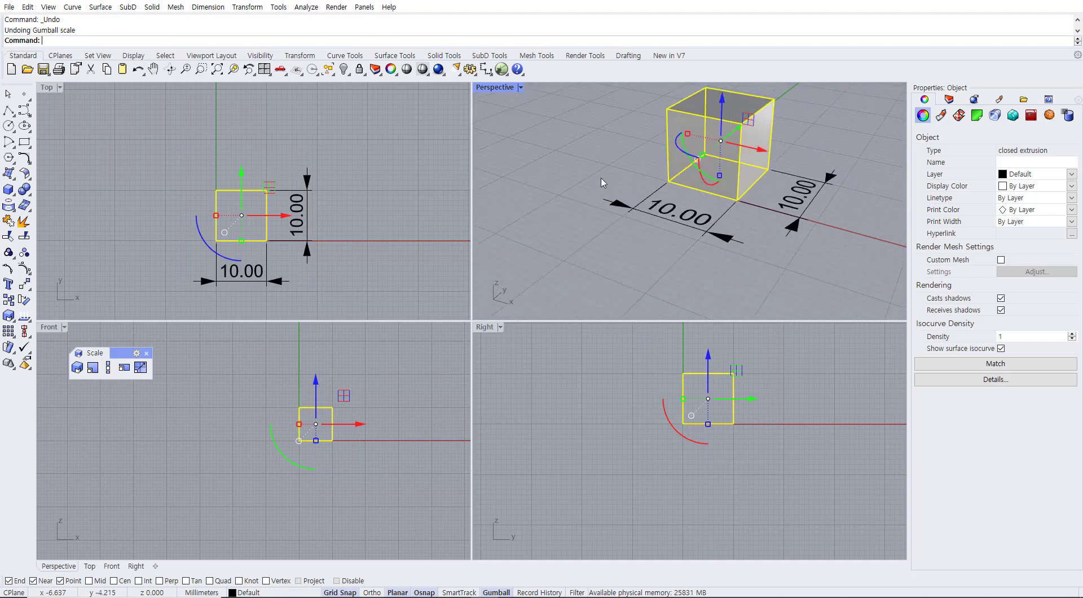
pyautogui.doubleClick(495, 88)
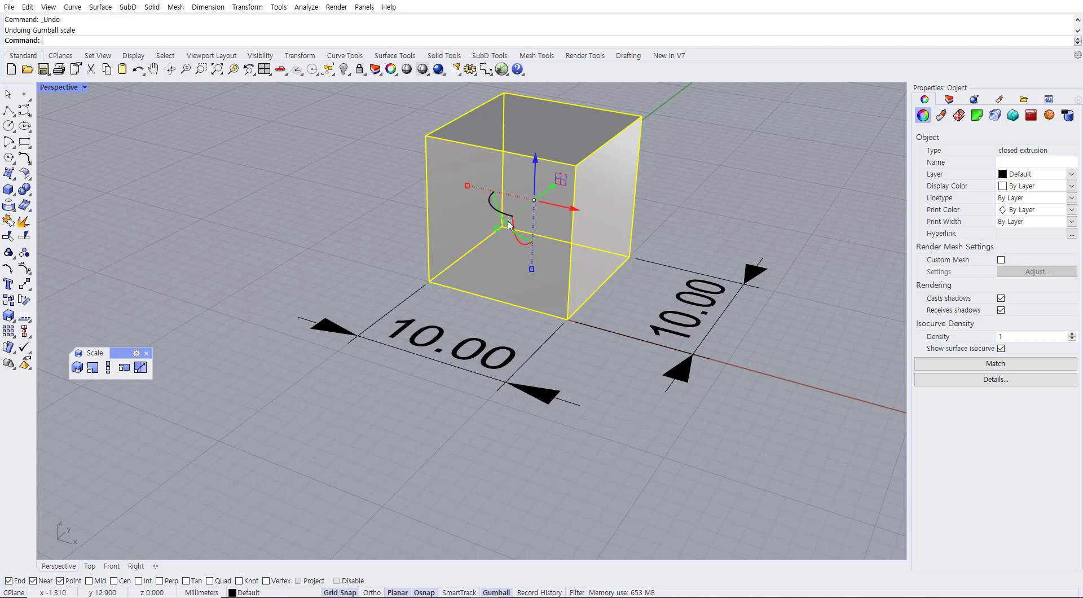
pyautogui.moveTo(592, 243); pyautogui.dragTo(630, 267, button='right')
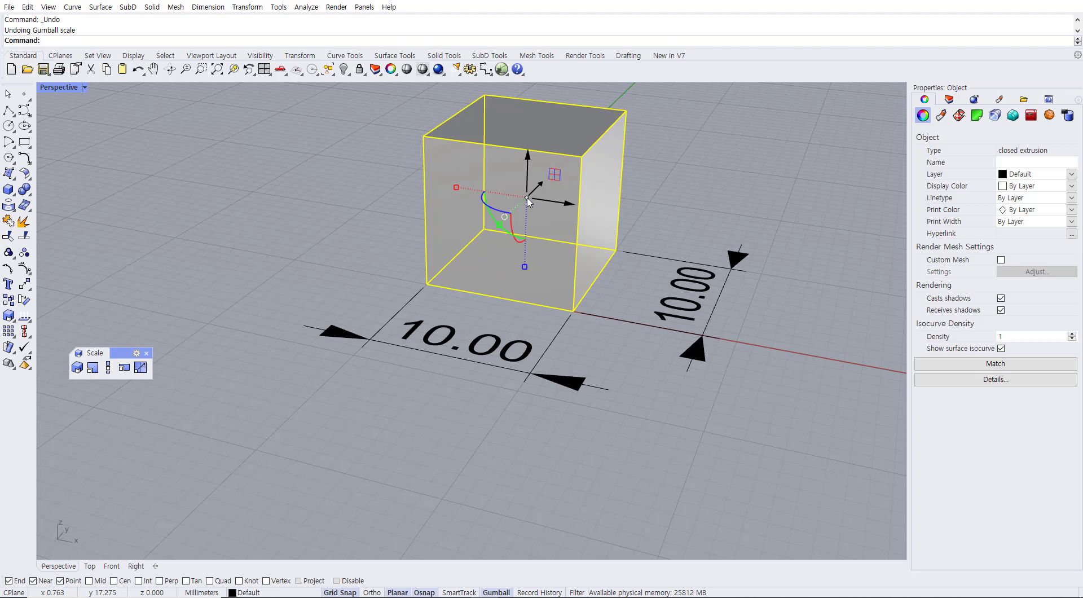
pyautogui.keyDown('ctrl'); pyautogui.moveTo(528, 201); pyautogui.dragTo(433, 280); pyautogui.keyUp('ctrl')
pyautogui.moveTo(576, 339); pyautogui.dragTo(514, 324, button='right')
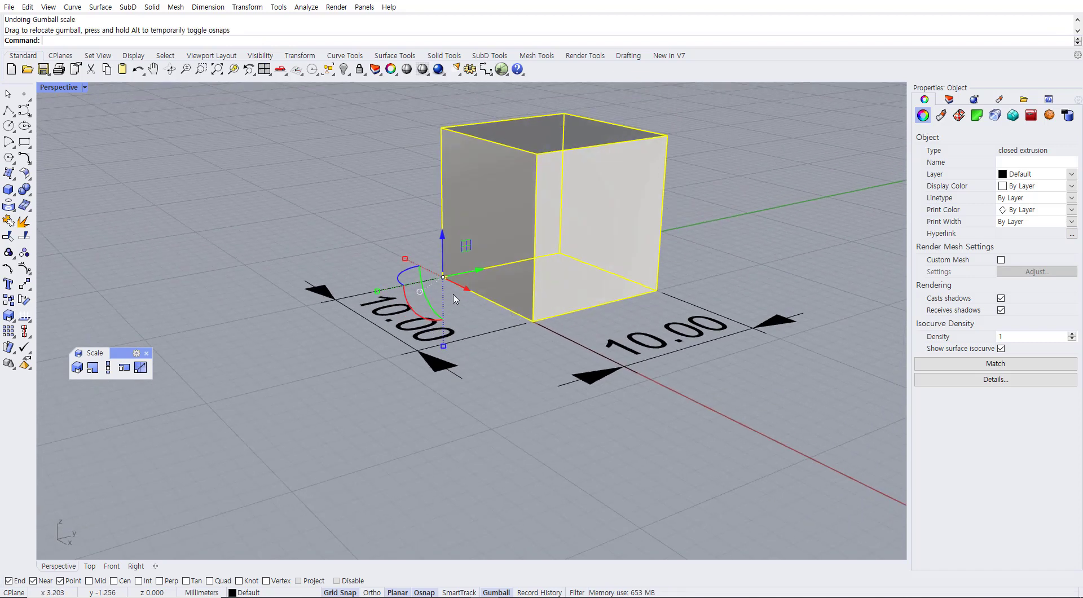
# Scale the cube uniformly to 8 mm about its origin corner with the gumball's Y scale handle, keeping the cube selected.
pyautogui.moveTo(377, 291); pyautogui.dragTo(474, 318)
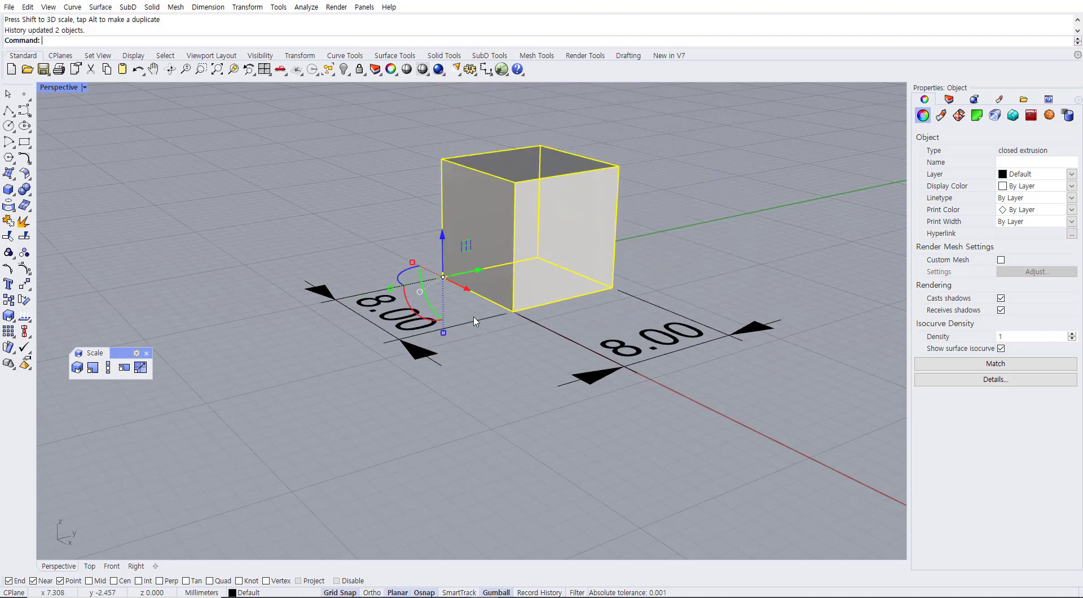
pyautogui.click(491, 332)
pyautogui.click(496, 267)
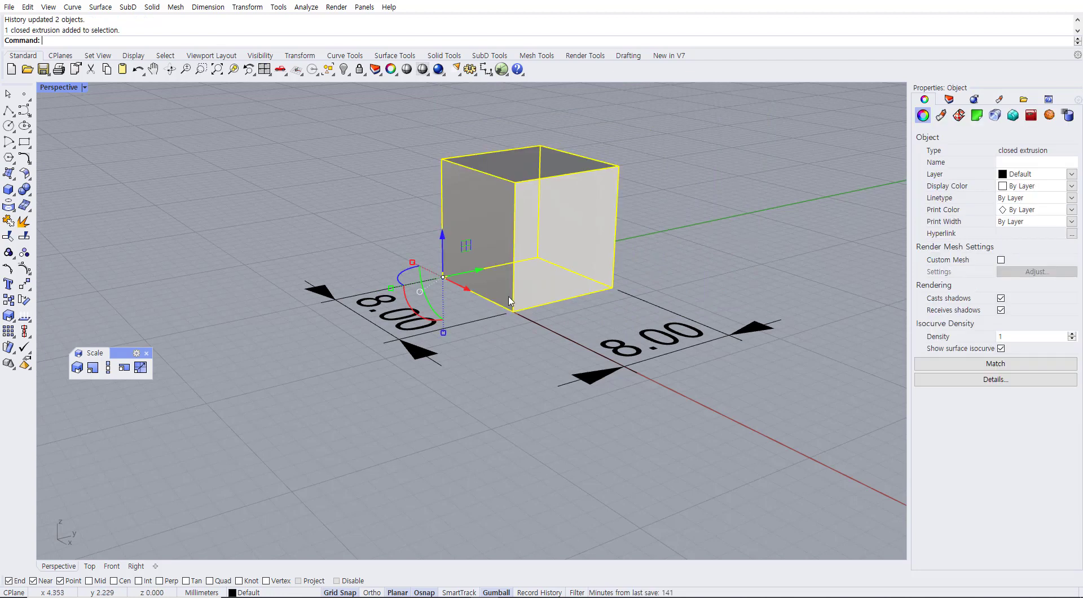
pyautogui.moveTo(392, 289)
pyautogui.mouseDown()
pyautogui.moveTo(420, 289)
pyautogui.moveTo(393, 294)
pyautogui.mouseUp()
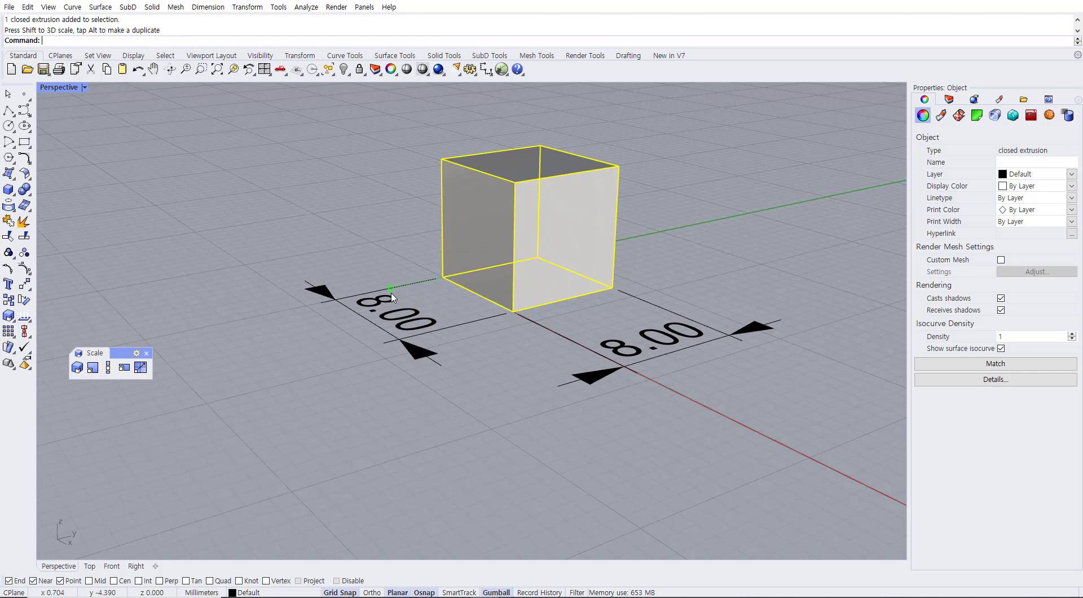
pyautogui.click(492, 345)
pyautogui.click(494, 274)
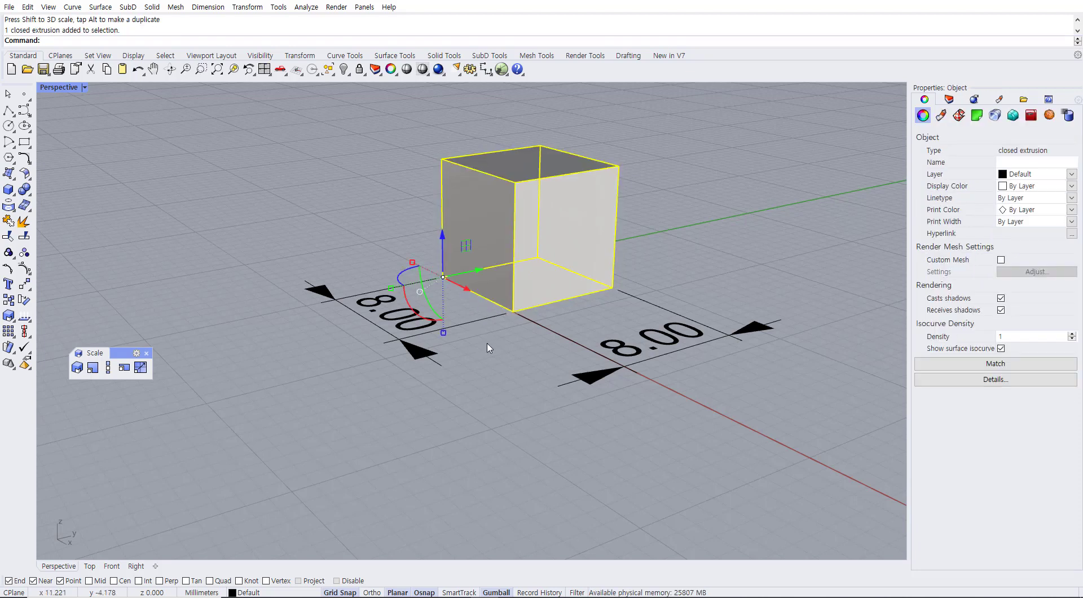
# Shrink the cube along X only to 4 mm with the gumball scale handle, and undo that scaling.
pyautogui.moveTo(477, 350); pyautogui.dragTo(530, 364, button='right')
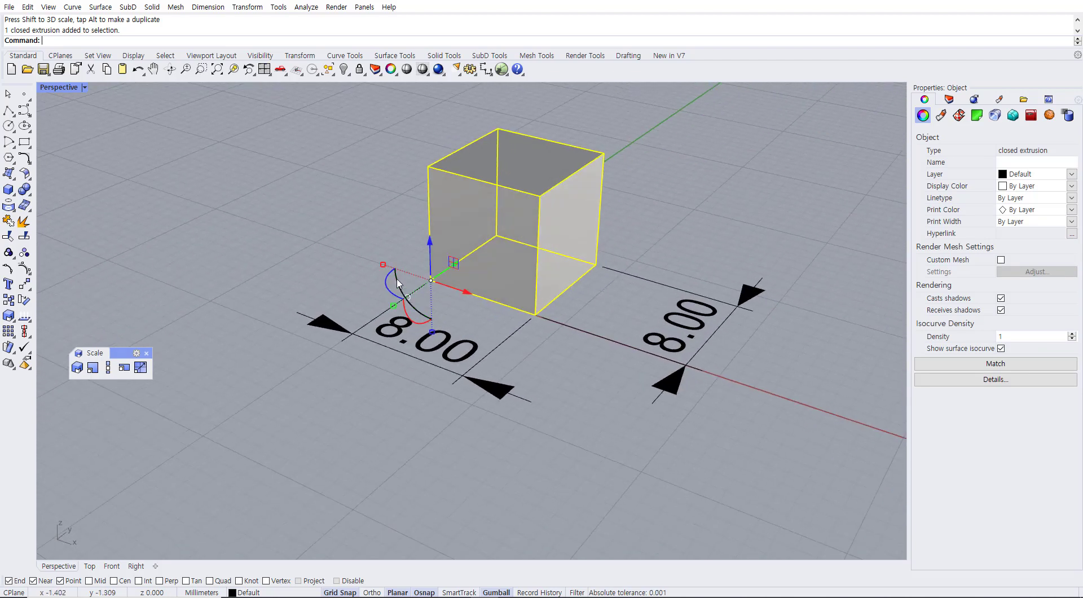
pyautogui.moveTo(385, 270); pyautogui.dragTo(407, 273)
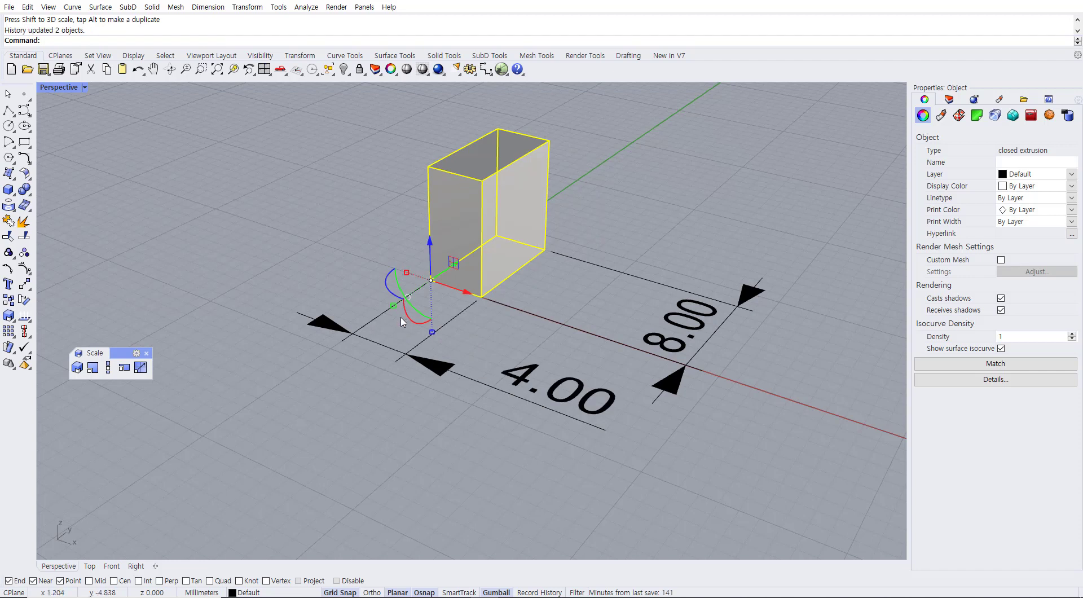
pyautogui.hotkey('ctrl', 'z')
# Reduce the cube's height along Z only with the gumball scale handle, and undo that scaling.
pyautogui.moveTo(515, 359); pyautogui.dragTo(484, 355, button='right')
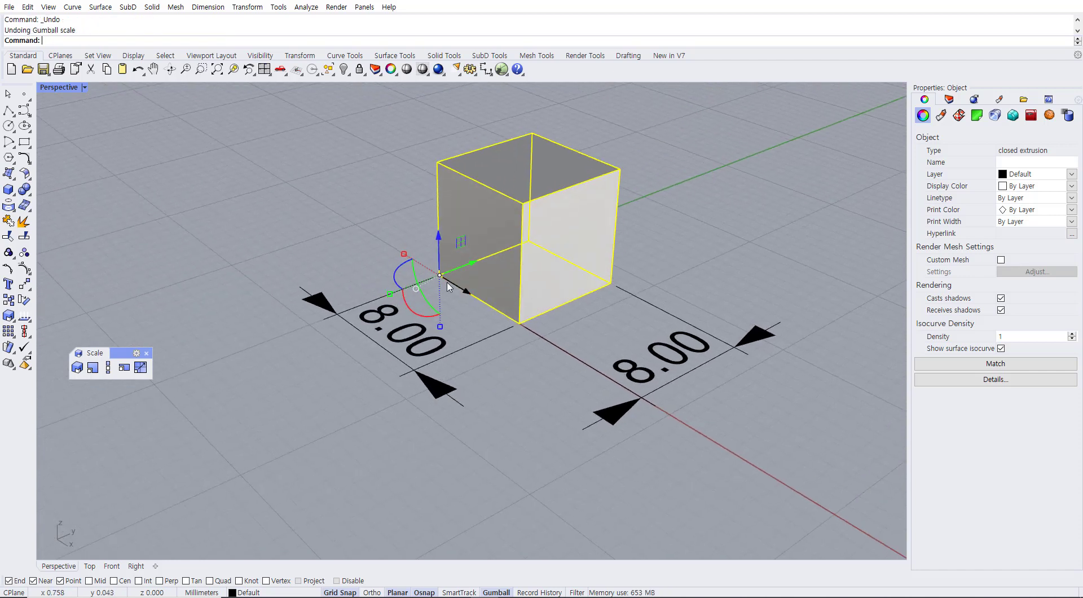
pyautogui.moveTo(441, 327); pyautogui.dragTo(441, 314)
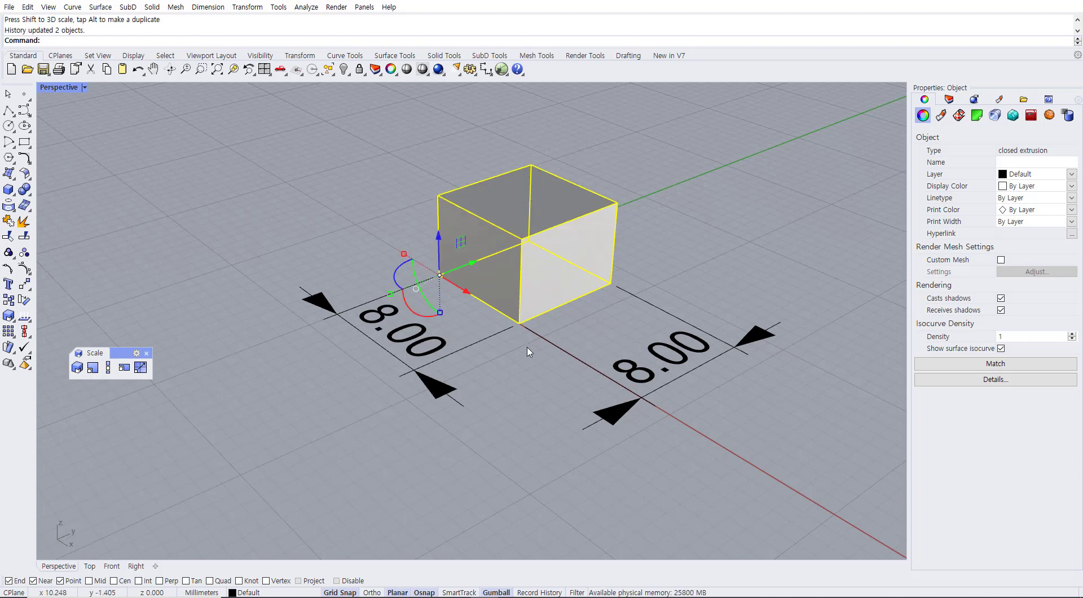
pyautogui.hotkey('ctrl', 'z')
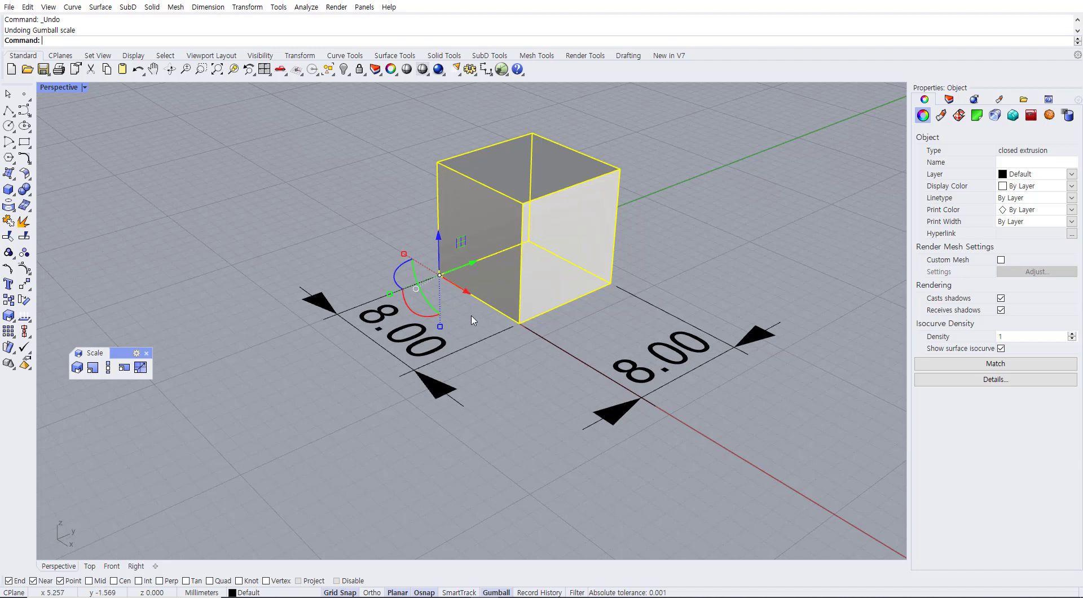
# Reset the gumball to its default position at the cube's centre, and return it to the cube's origin corner.
pyautogui.scroll(6, 418, 306)
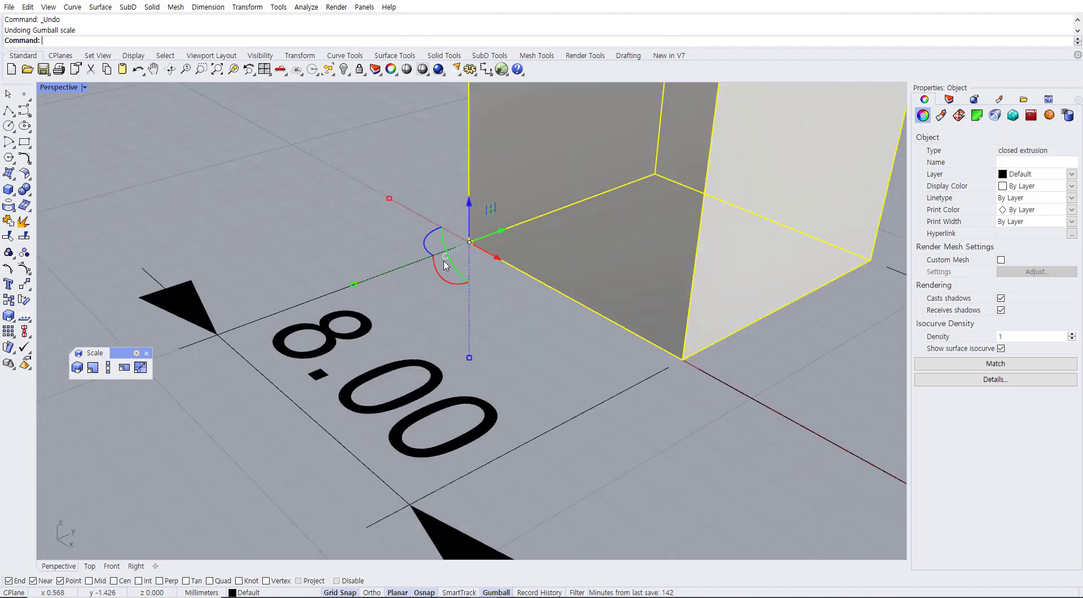
pyautogui.scroll(1, 440, 260)
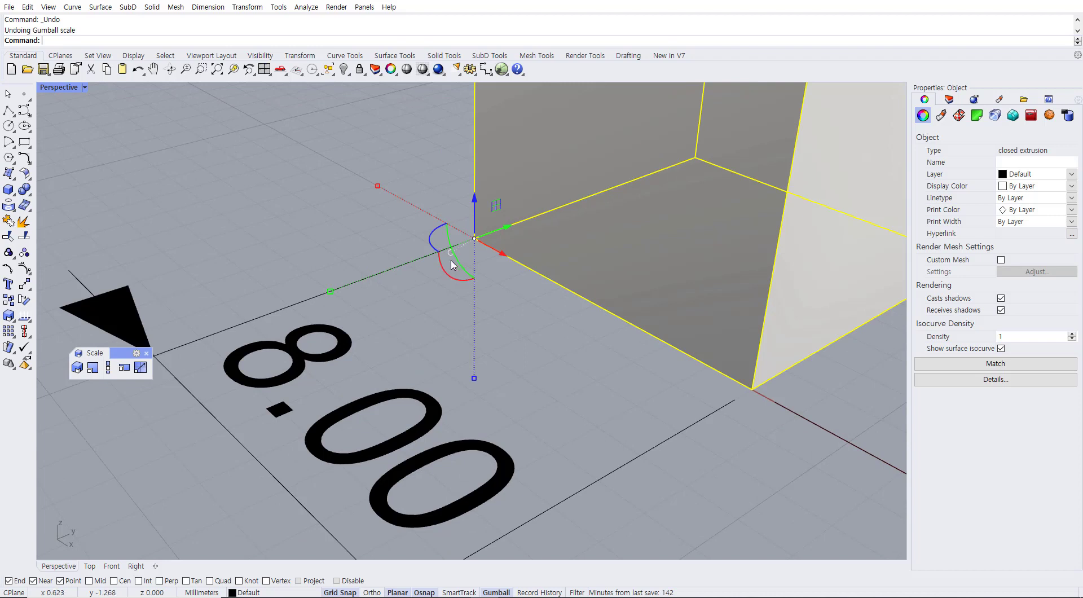
pyautogui.moveTo(440, 262)
pyautogui.mouseDown(button='right')
pyautogui.moveTo(506, 270)
pyautogui.moveTo(485, 239)
pyautogui.moveTo(536, 244)
pyautogui.moveTo(461, 265)
pyautogui.mouseUp(button='right')
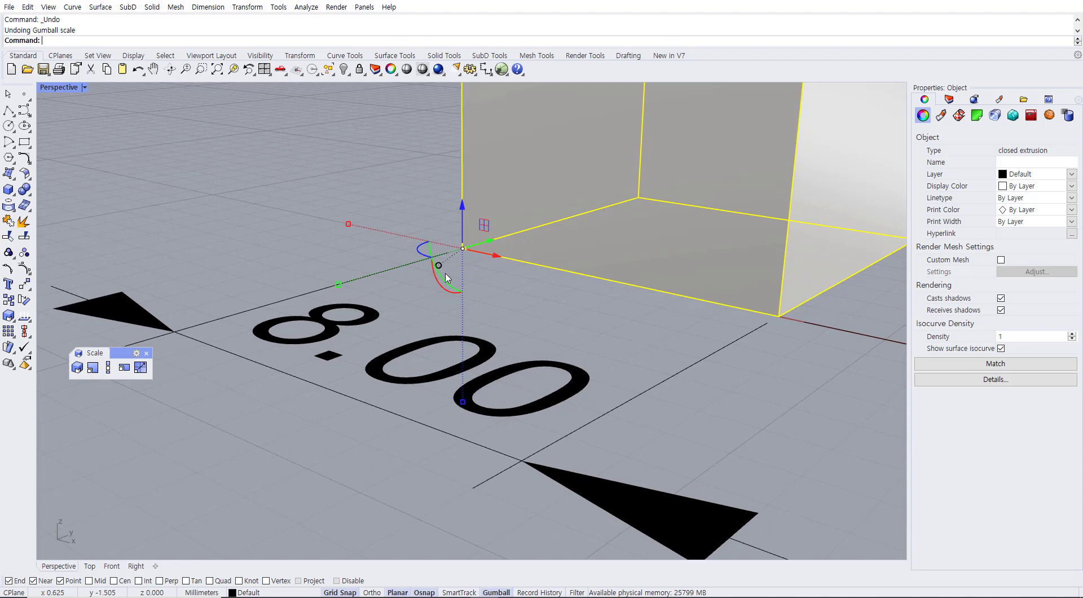
pyautogui.rightClick(439, 269)
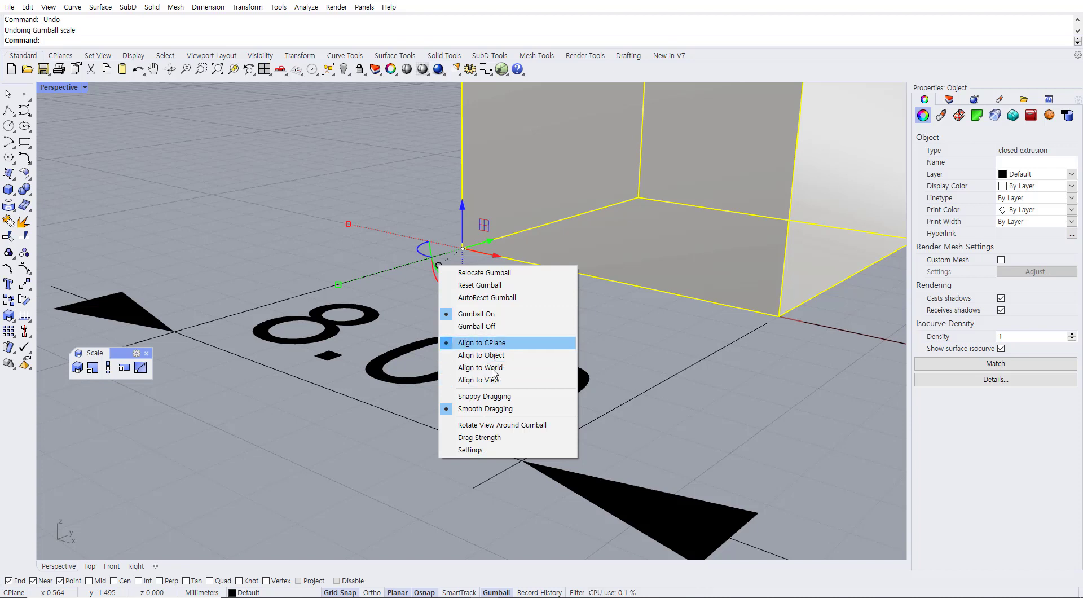
pyautogui.click(494, 286)
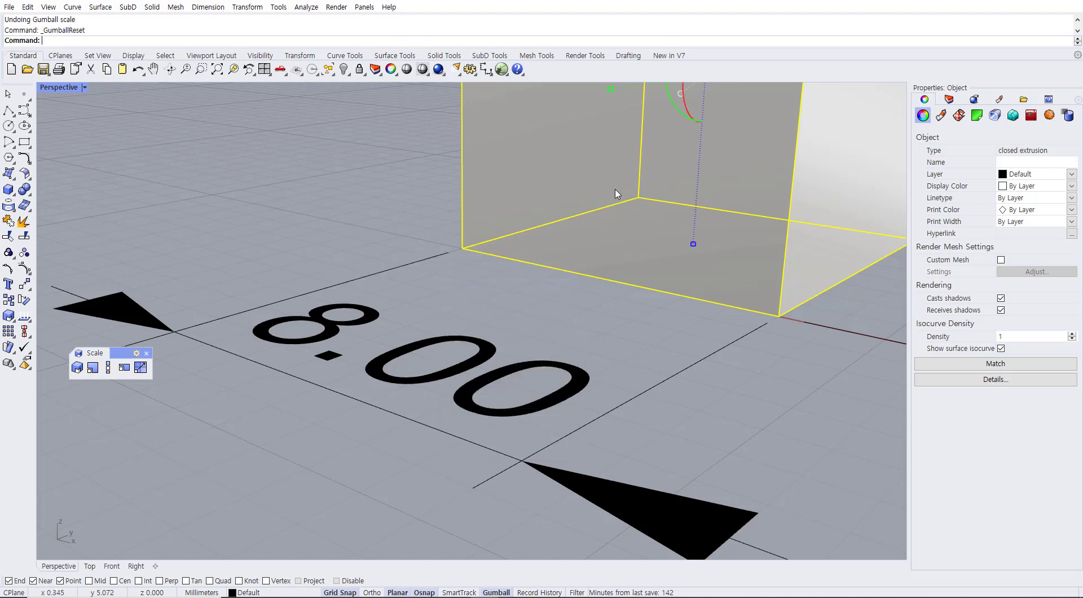
pyautogui.scroll(-3, 672, 151)
pyautogui.scroll(-3, 671, 151)
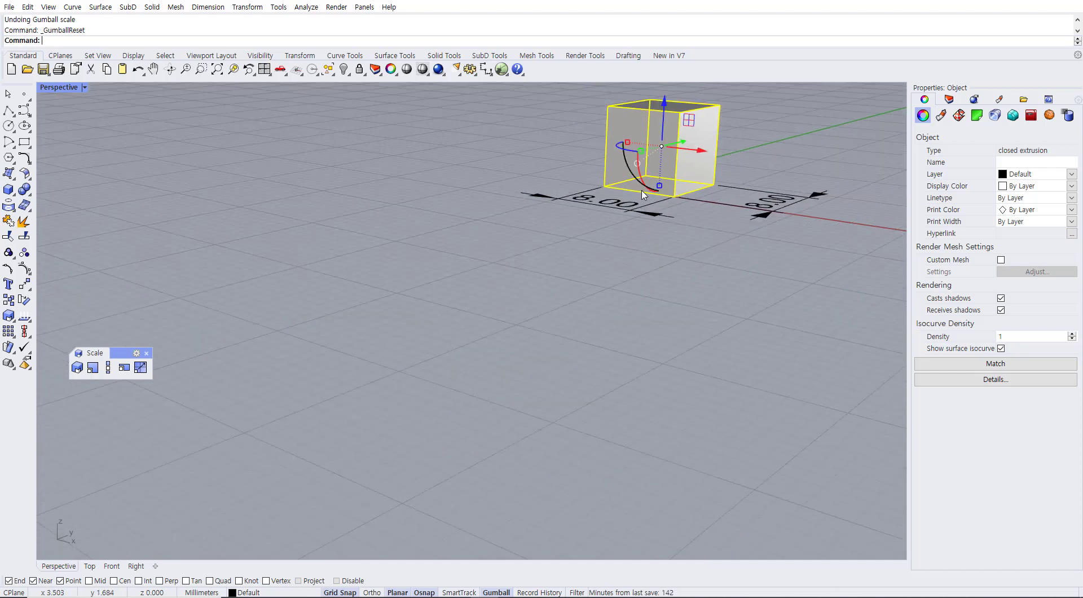
pyautogui.click(643, 189)
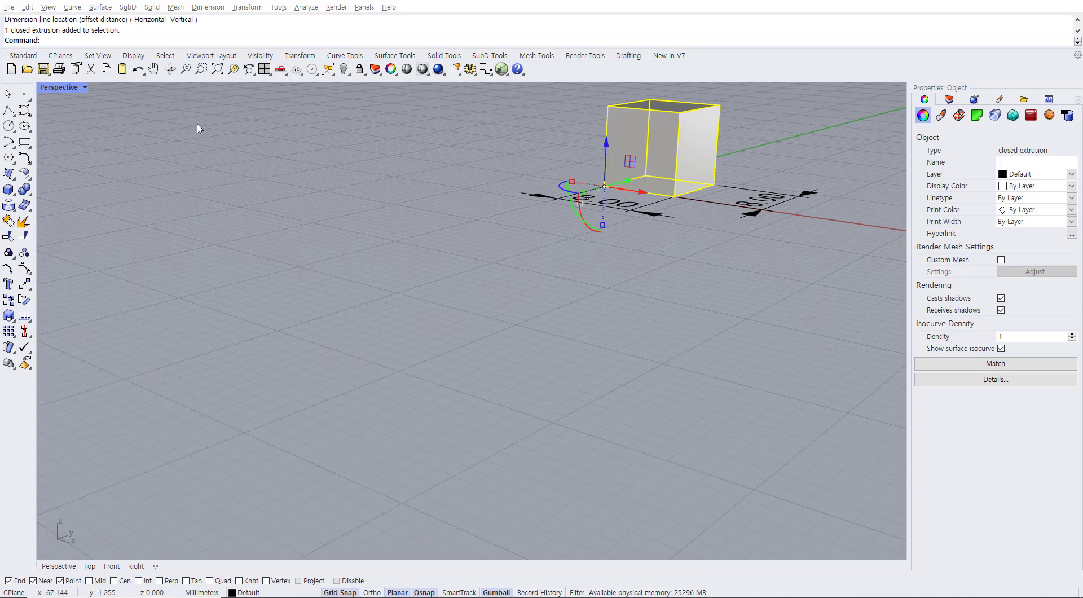
# Zoom to the model extents, reselect the cube and scale it uniformly by a factor of 2 with the gumball's X scale handle.
pyautogui.click(217, 70)
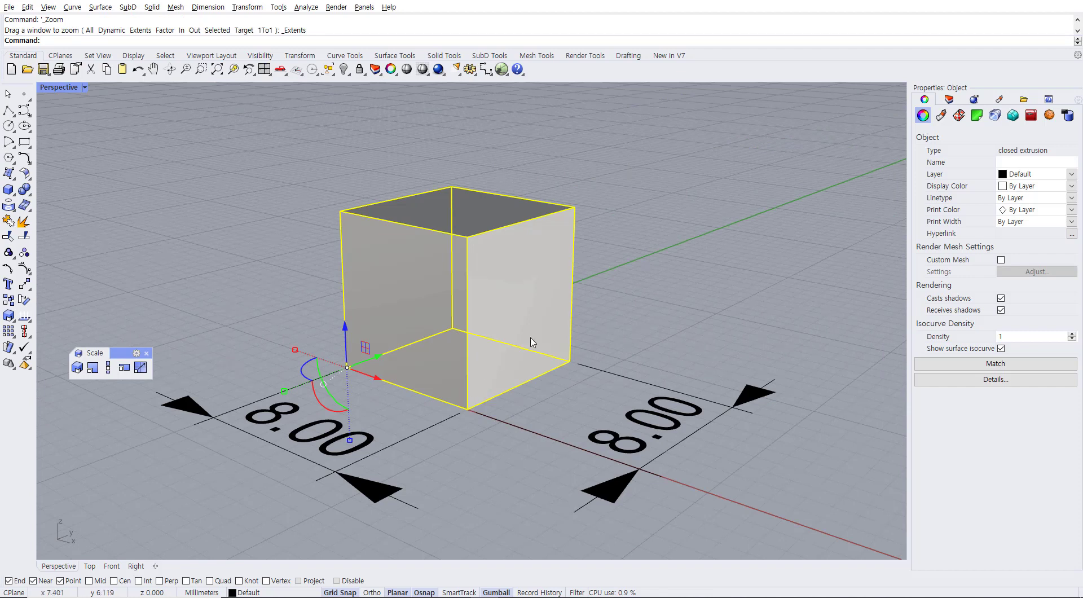
pyautogui.click(671, 263)
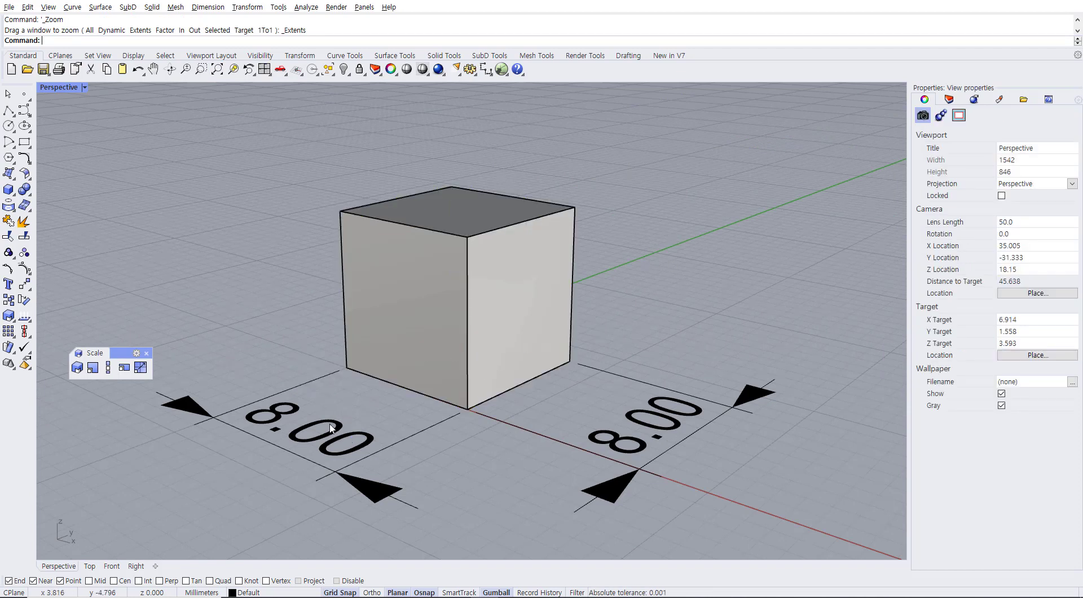
pyautogui.click(460, 354)
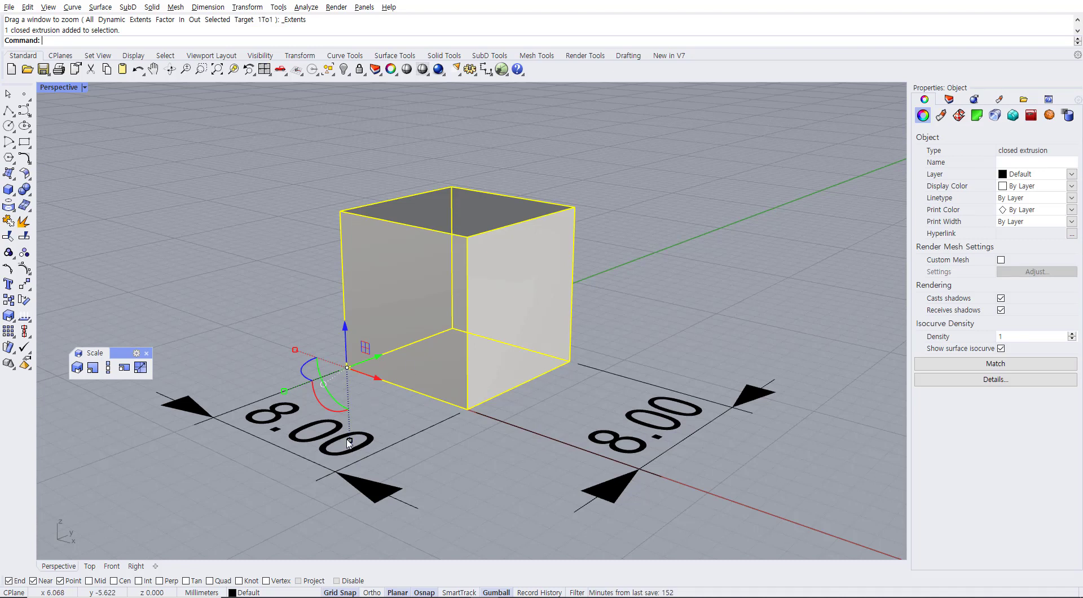
pyautogui.click(295, 350)
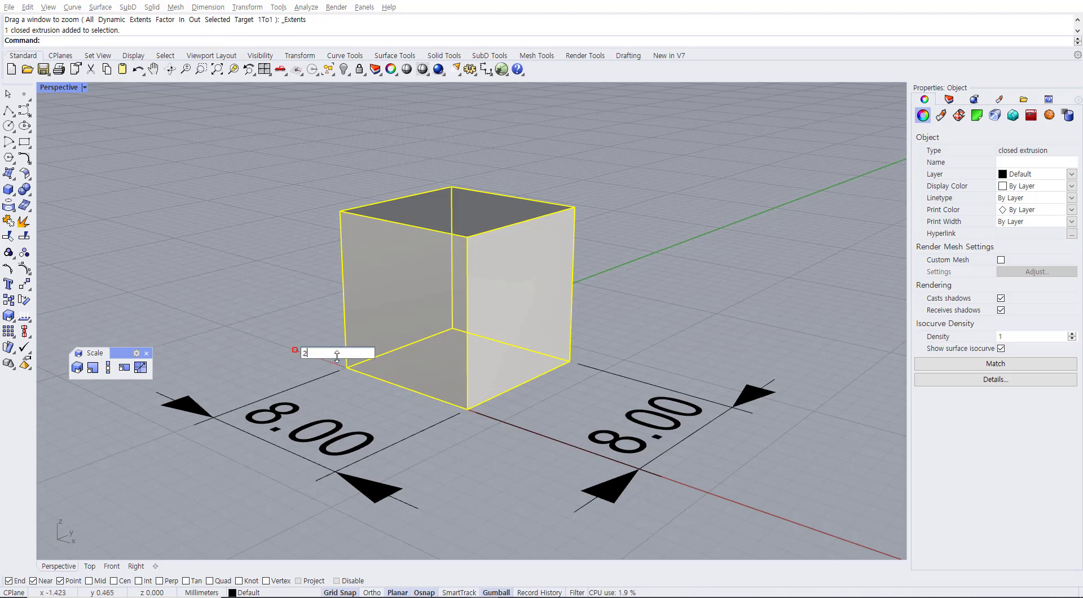
pyautogui.press('Return')
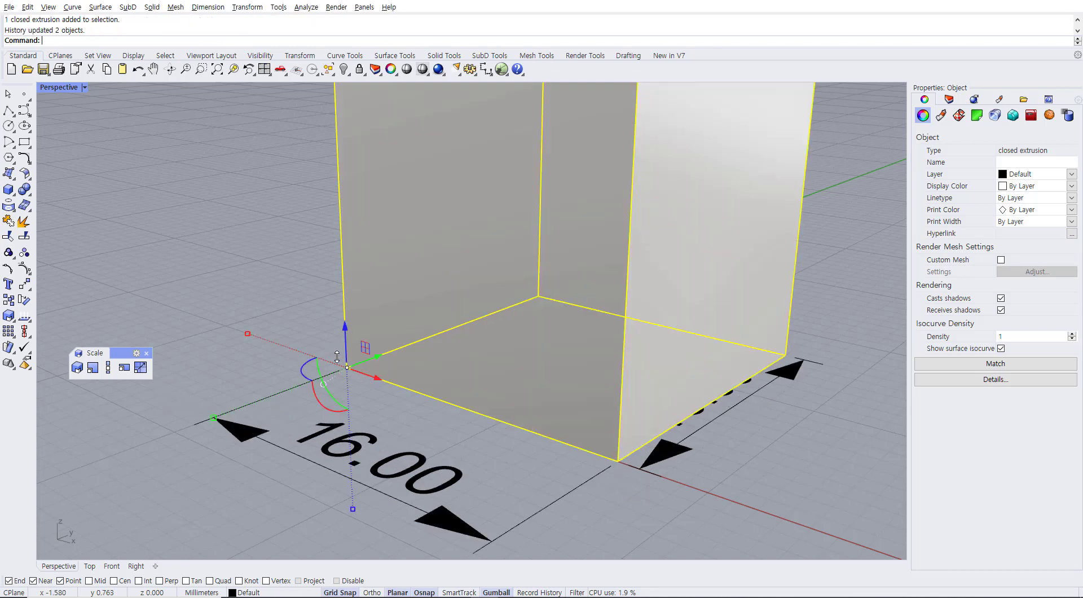
# Scale the cube's height along Z only by a factor of 0.5 with the gumball scale handle.
pyautogui.scroll(-1, 735, 428)
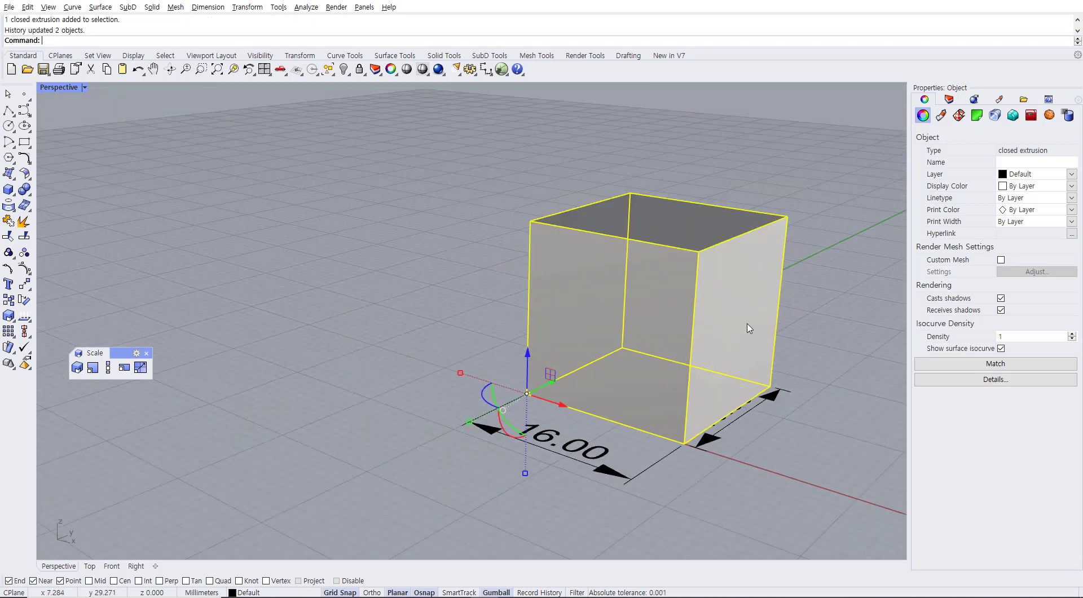
pyautogui.moveTo(789, 371); pyautogui.dragTo(729, 339, button='right')
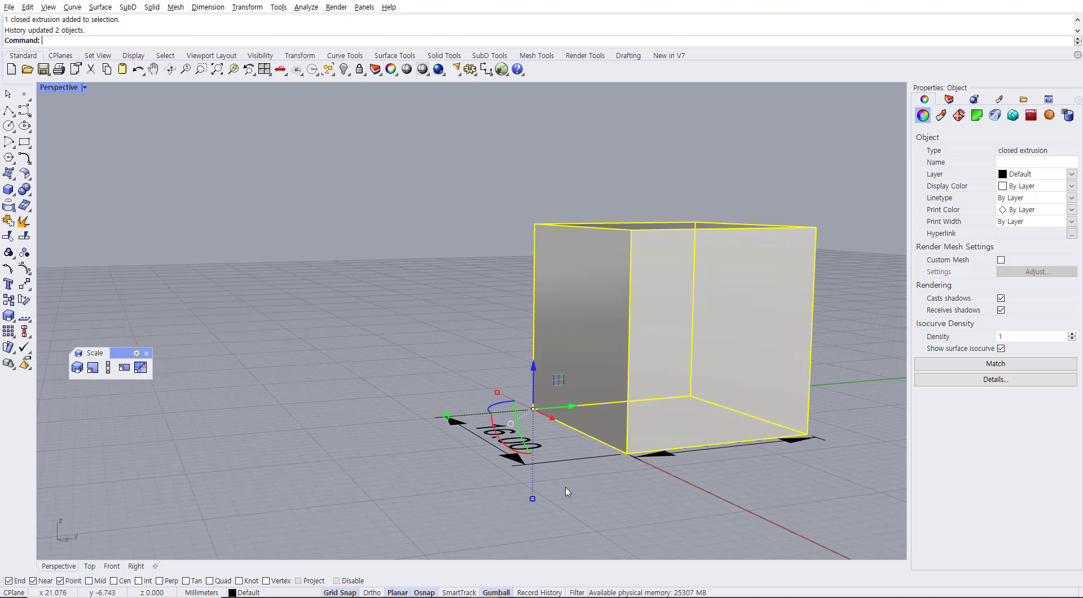
pyautogui.click(533, 500)
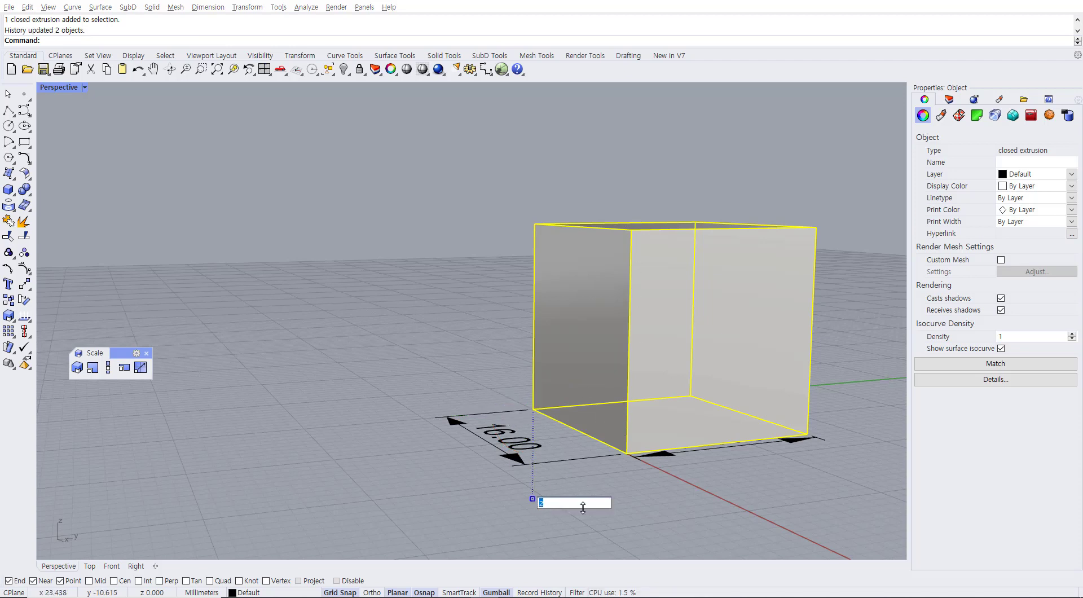
pyautogui.write('0.5')
pyautogui.press('Return')
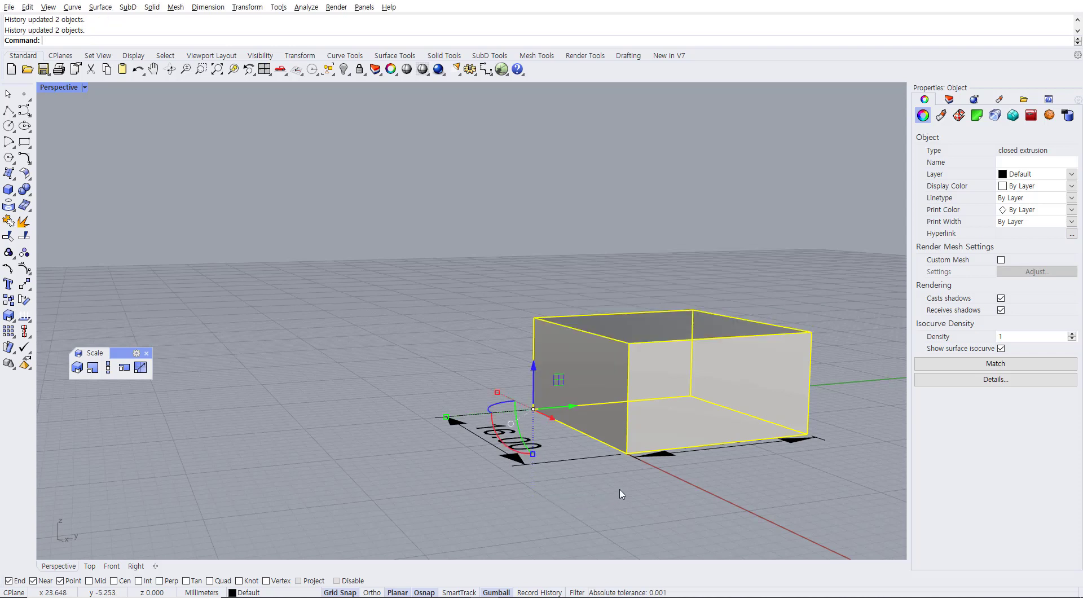
# Stretch the box along X only by a factor of 1.5 with the gumball scale handle.
pyautogui.moveTo(668, 411); pyautogui.dragTo(576, 431, button='right')
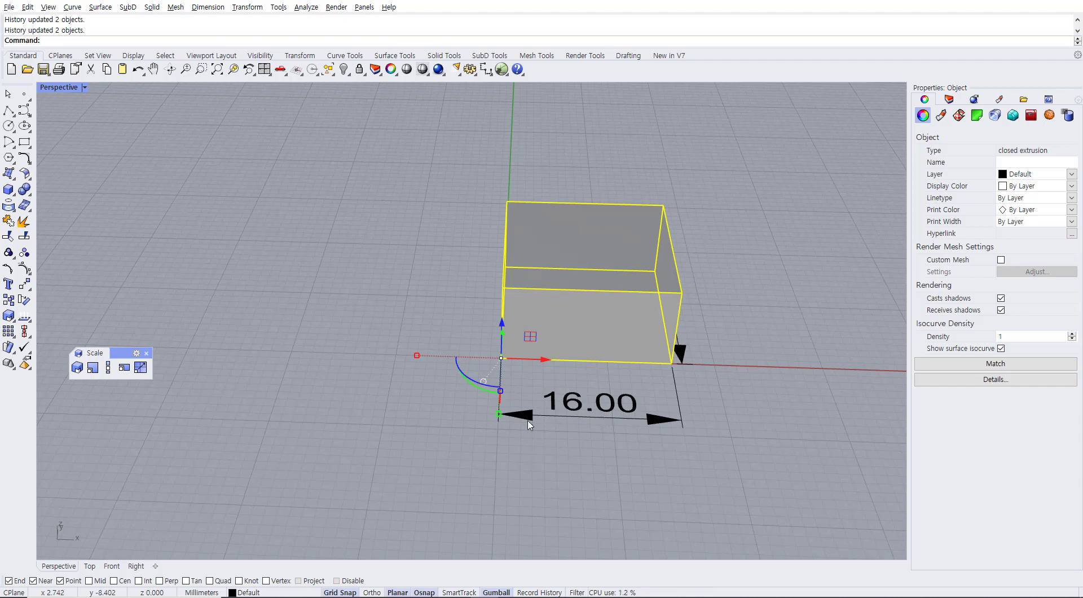
pyautogui.moveTo(536, 426)
pyautogui.mouseDown(button='right')
pyautogui.moveTo(567, 404)
pyautogui.moveTo(576, 412)
pyautogui.moveTo(554, 416)
pyautogui.mouseUp(button='right')
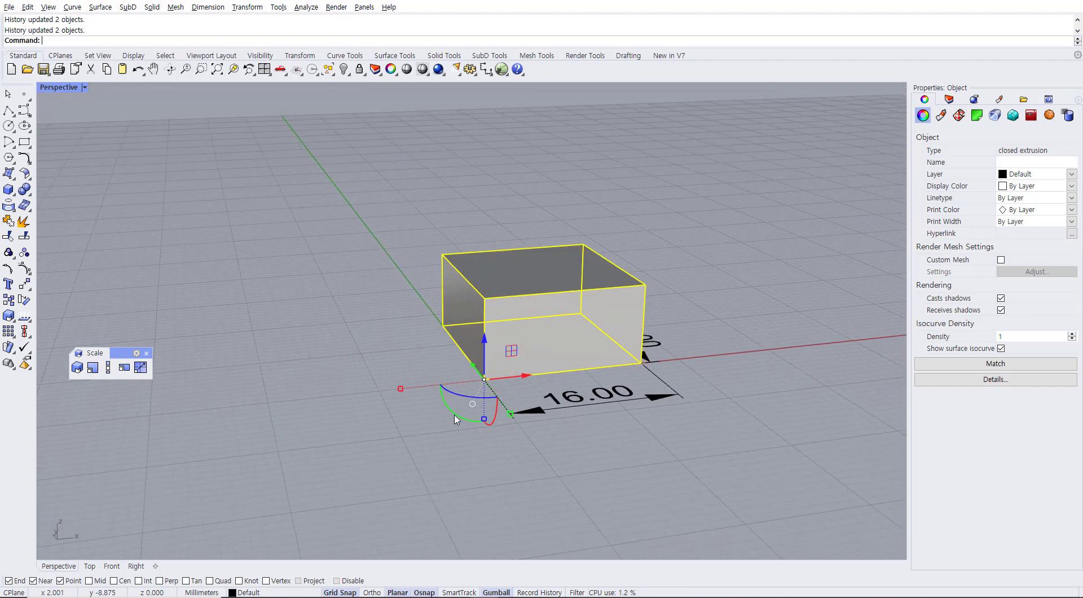
pyautogui.moveTo(400, 389); pyautogui.dragTo(400, 390)
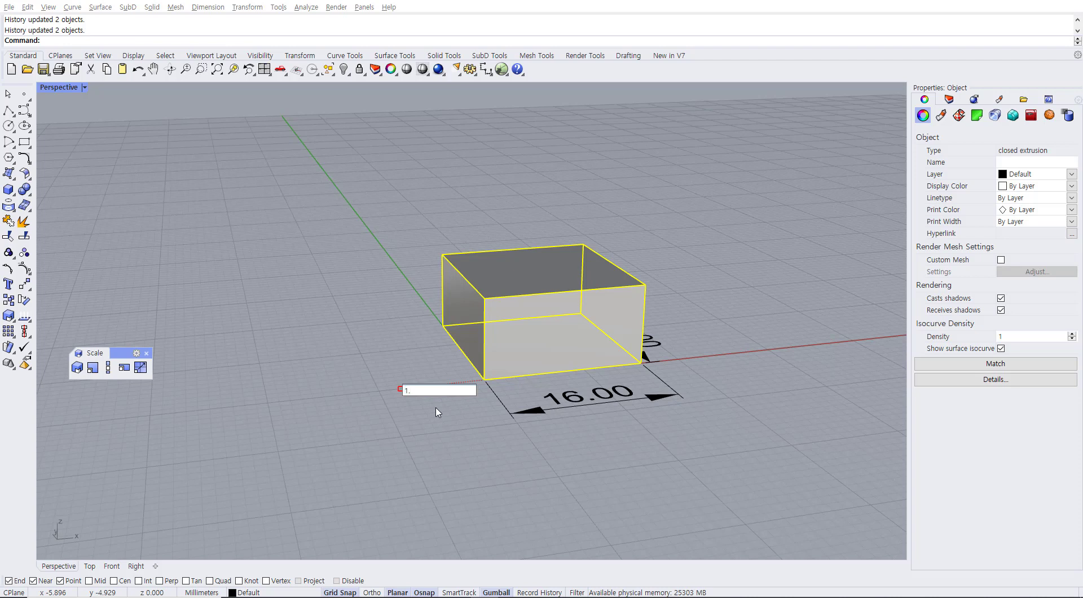
pyautogui.press('Return')
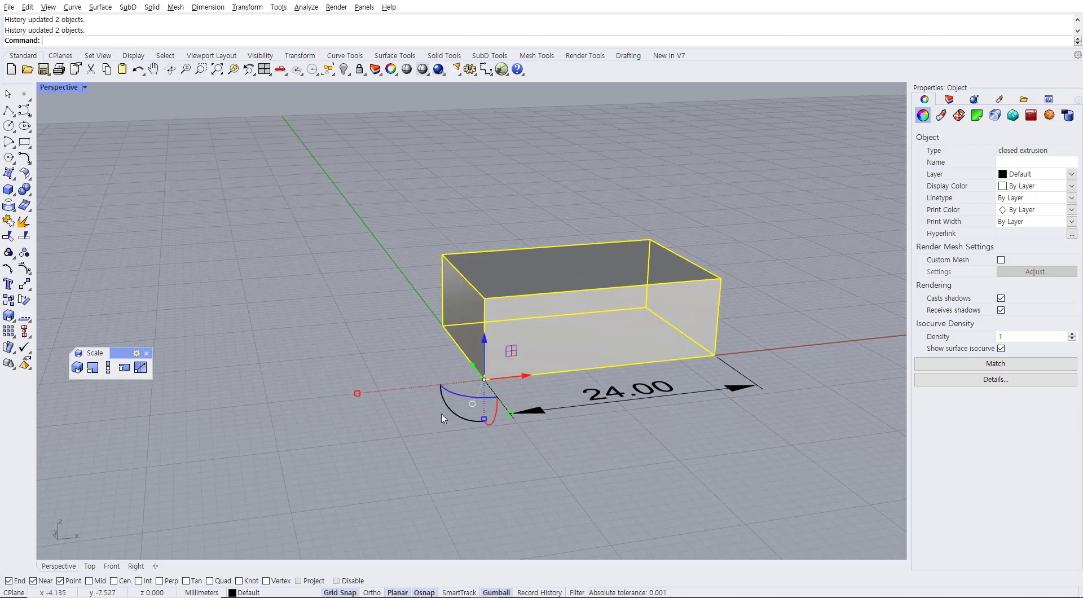
# Shrink the box along X to 10 mm with the gumball scale handle, and scale it numerically along X to 20 mm.
pyautogui.moveTo(358, 393); pyautogui.dragTo(432, 388)
pyautogui.moveTo(491, 478); pyautogui.dragTo(525, 446, button='right')
pyautogui.click(434, 387)
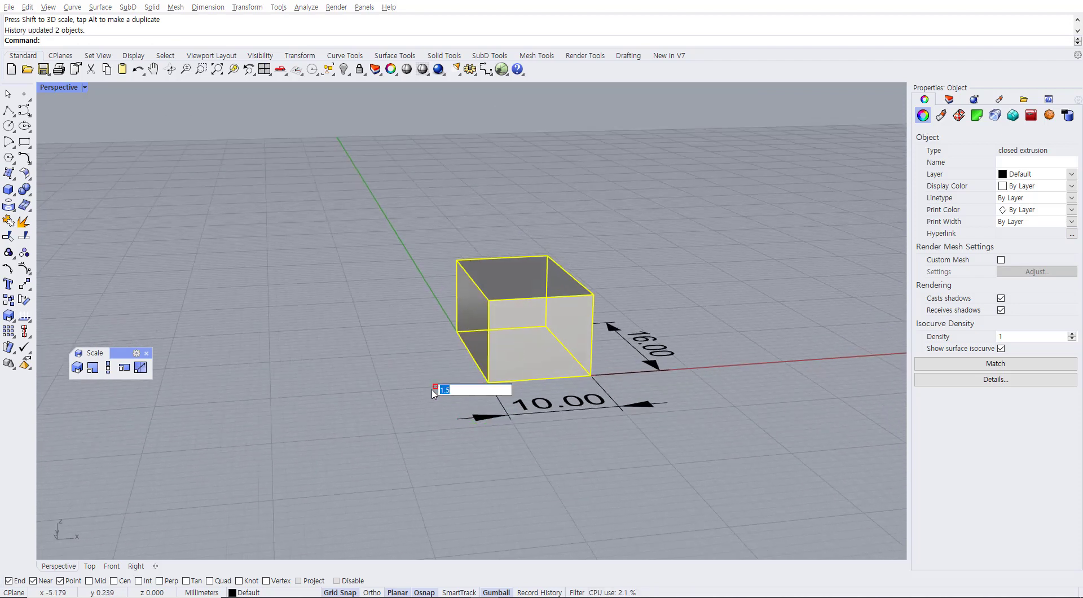
pyautogui.press('Return')
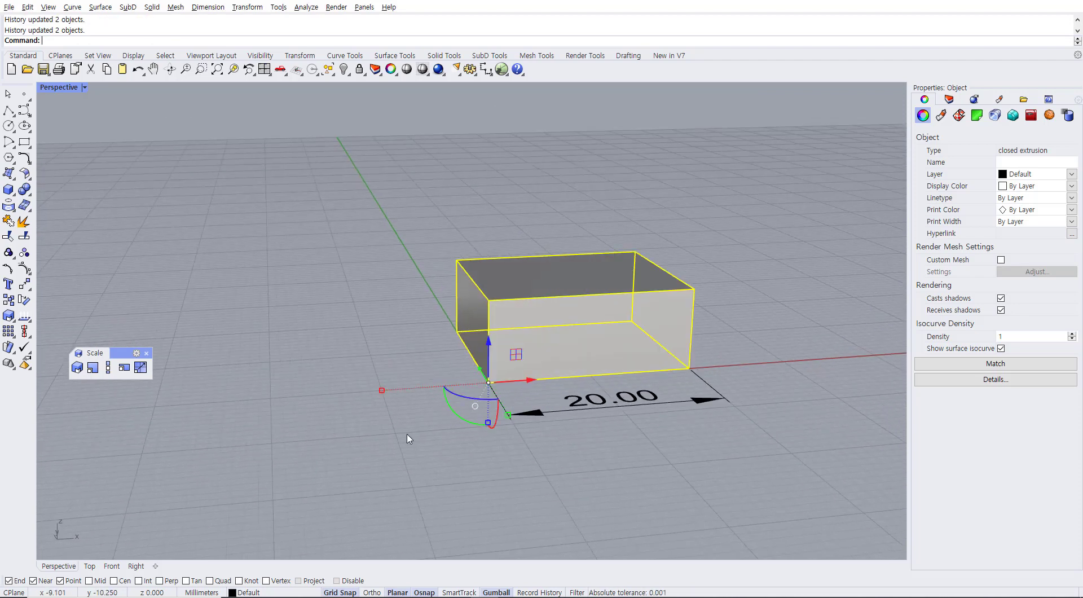